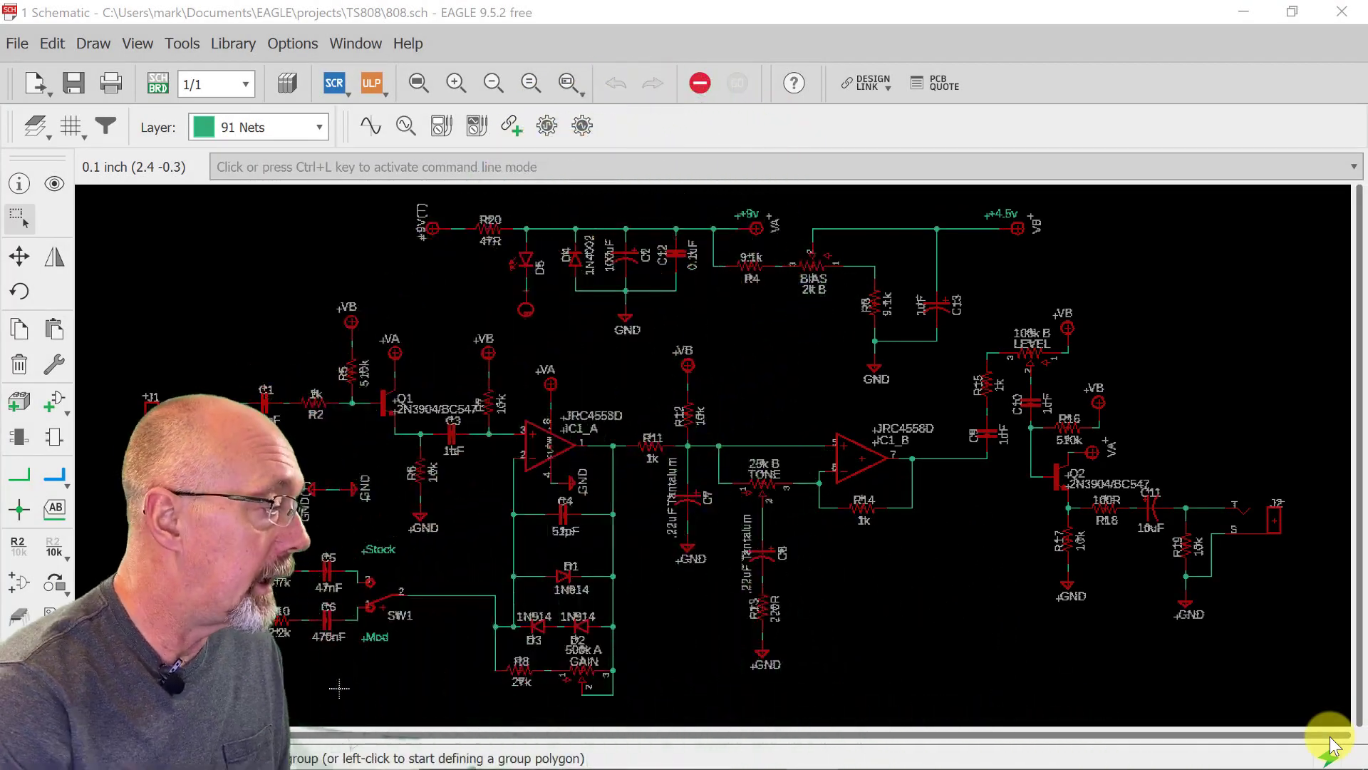
Save the File > Export > BOM output to the Desktop as 808.txt.
{"action": "left_click", "coordinate": [17, 43]}
{"action": "mouse_move", "coordinate": [51, 376]}
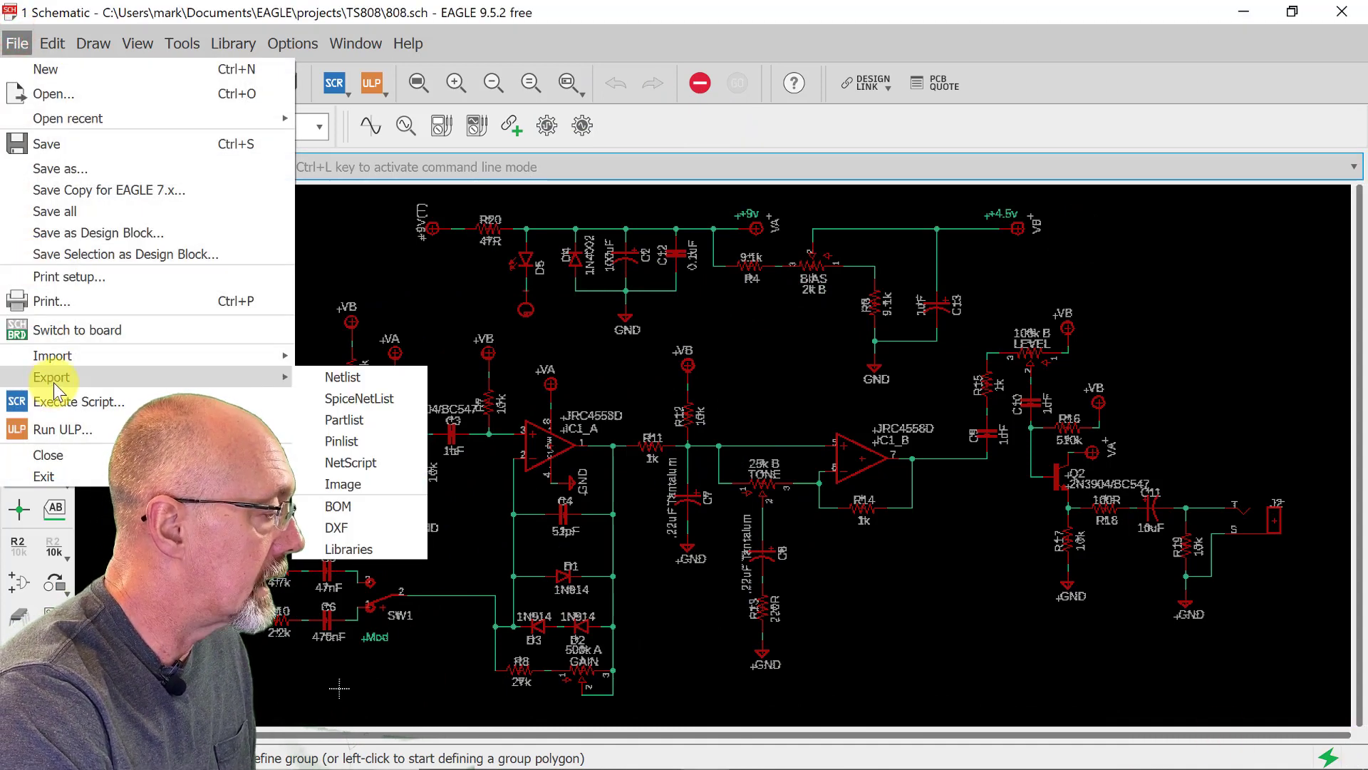
{"action": "left_click", "coordinate": [353, 505]}
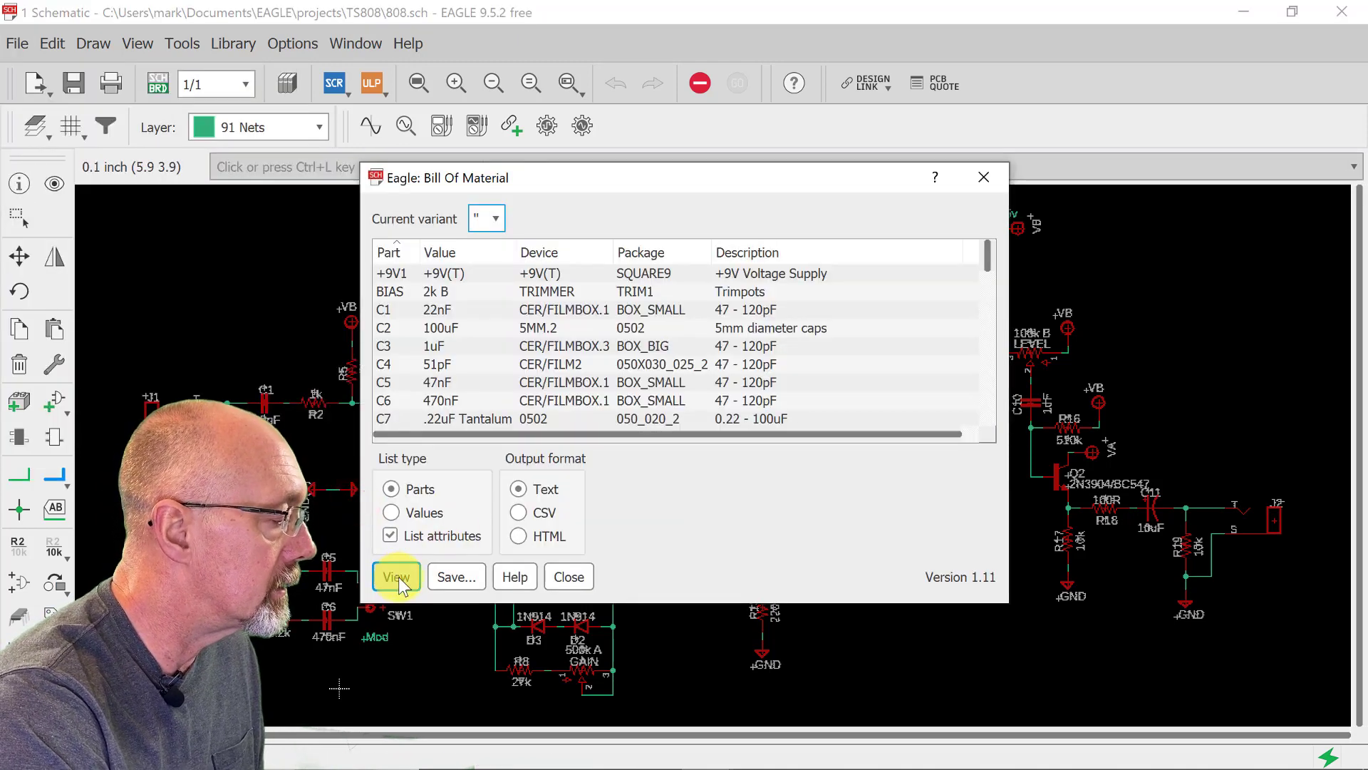
{"action": "left_click", "coordinate": [450, 573]}
{"action": "left_click", "coordinate": [622, 542]}
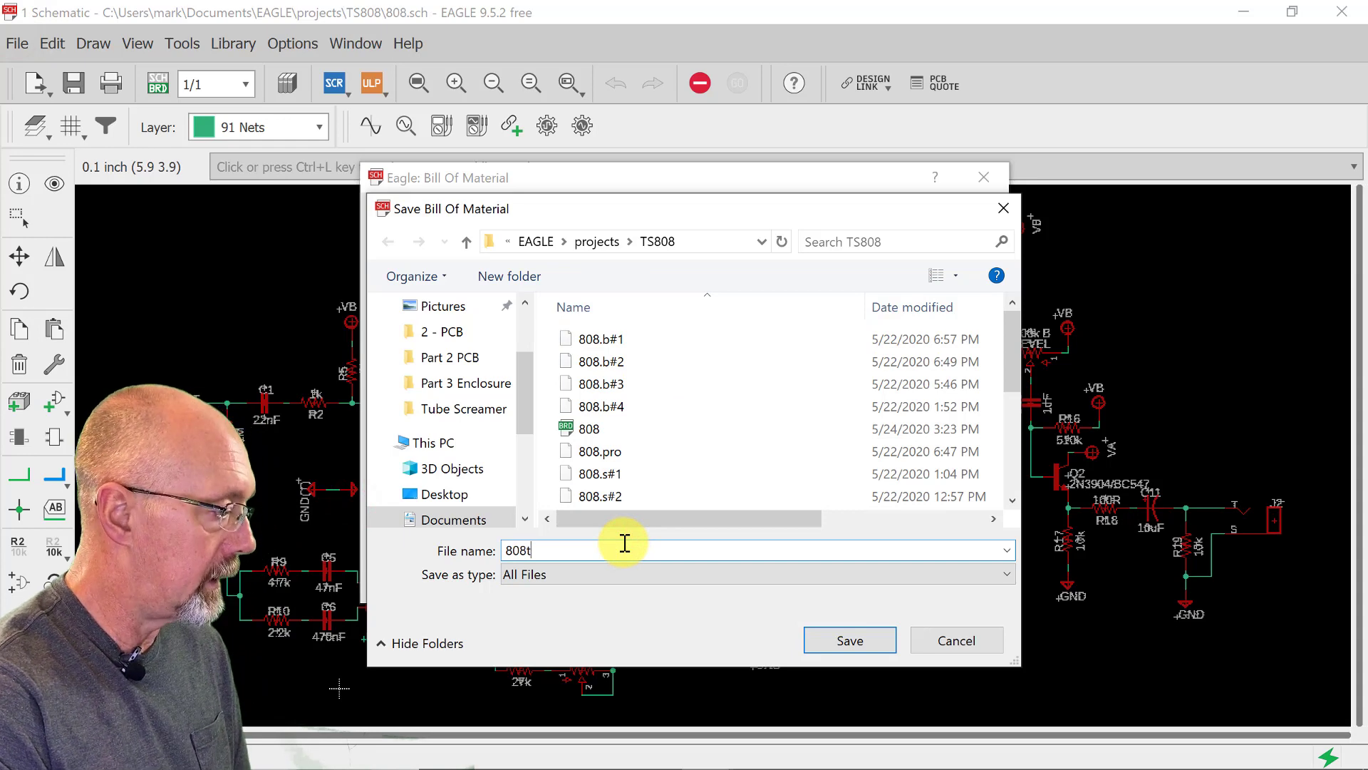
{"action": "type", "text": "txt"}
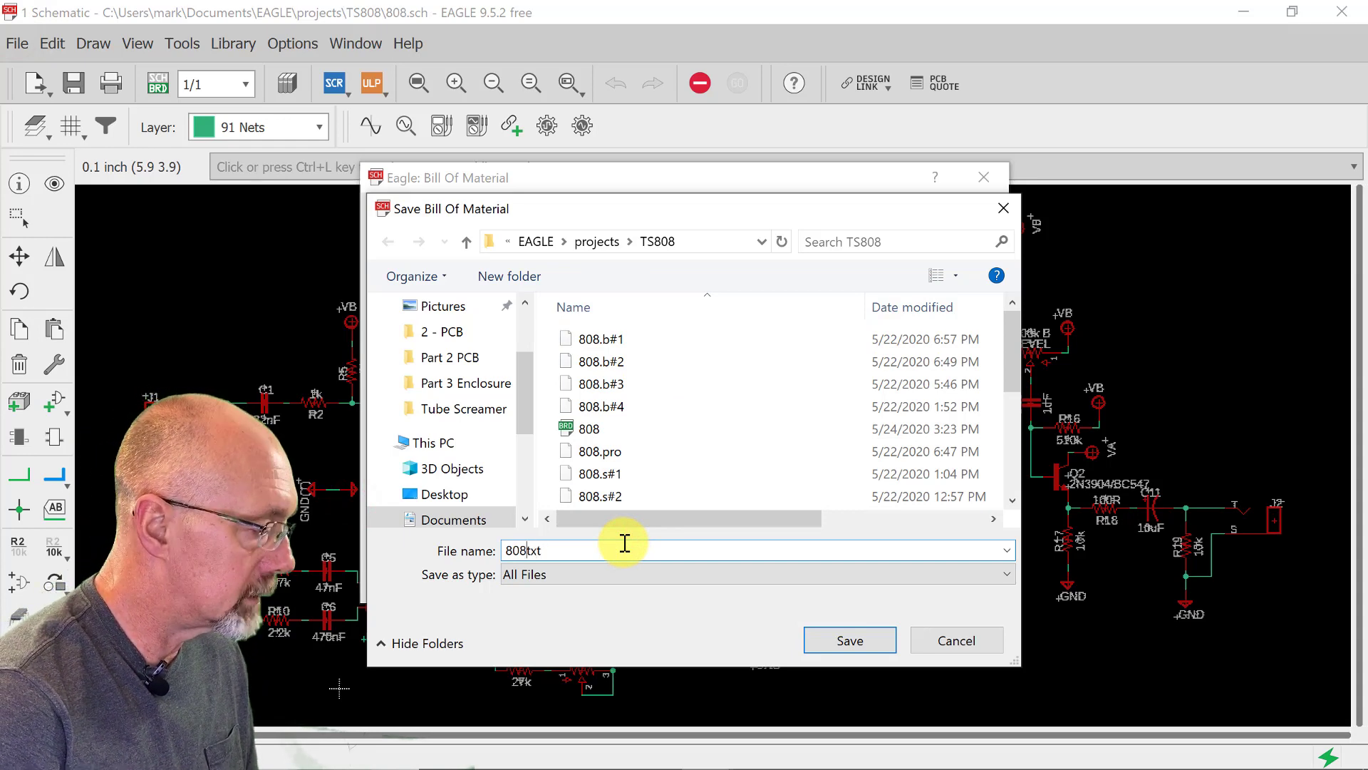
{"action": "key", "text": "Left"}
{"action": "key", "text": "Left"}
{"action": "key", "text": "Left"}
{"action": "type", "text": "."}
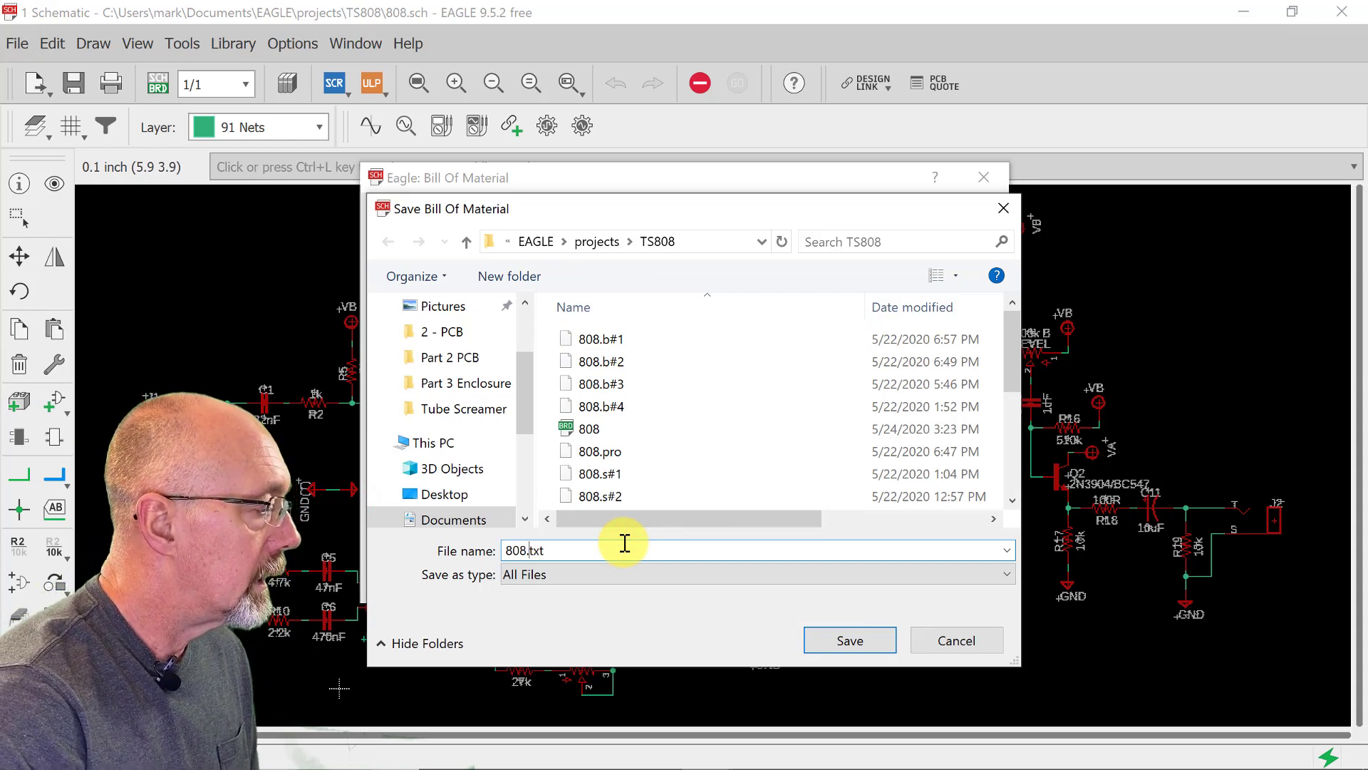
{"action": "left_click", "coordinate": [438, 497]}
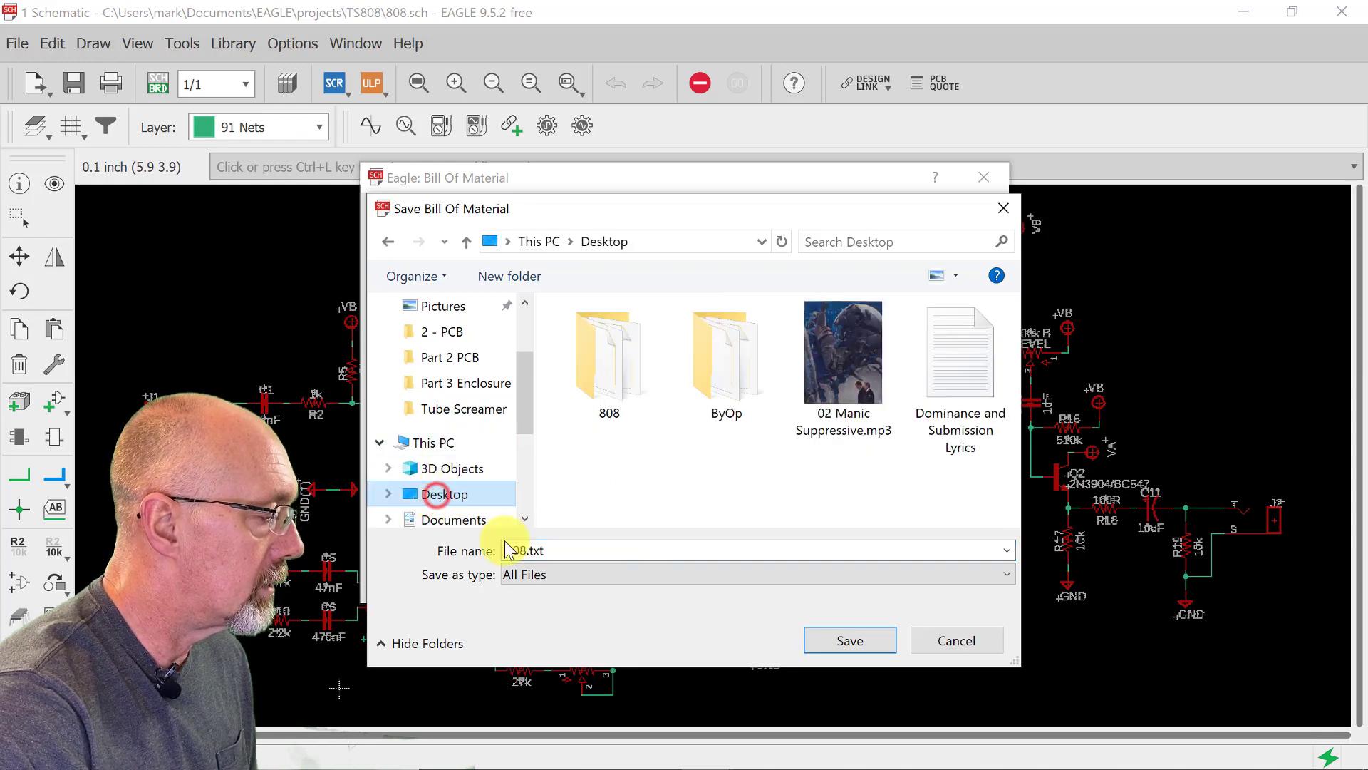
{"action": "left_click", "coordinate": [849, 642]}
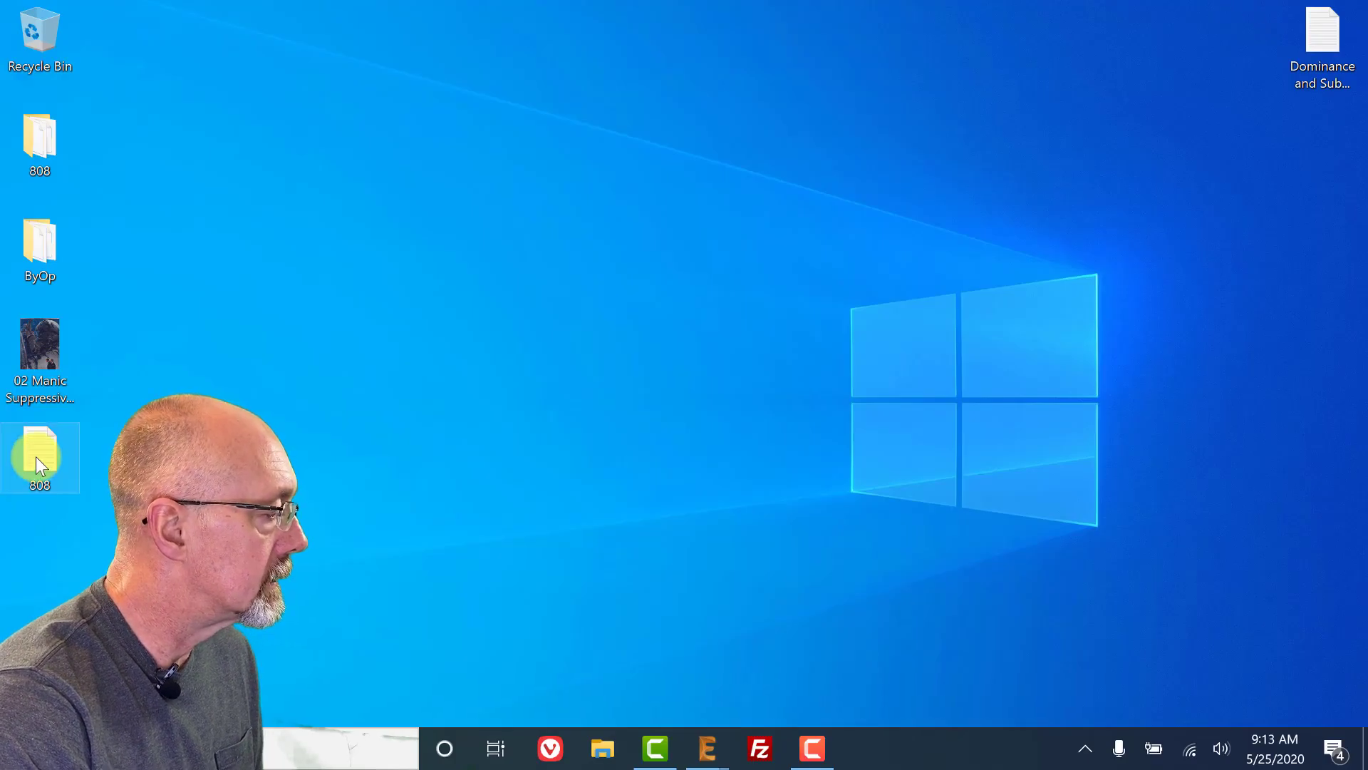
Open 808.txt in Notepad and delete the header line plus the GND and +9V1 rows.
{"action": "double_click", "coordinate": [36, 460]}
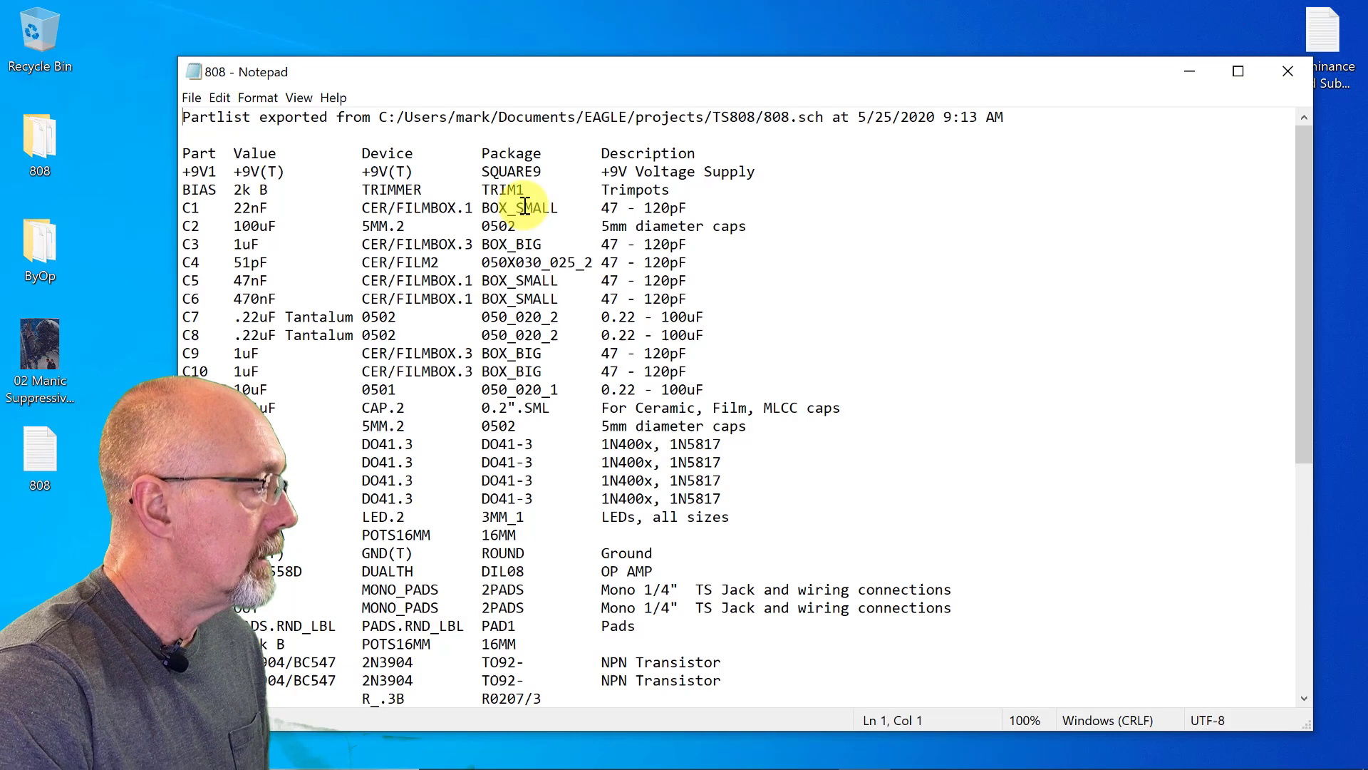
{"action": "left_click_drag", "start_coordinate": [187, 151], "coordinate": [174, 95]}
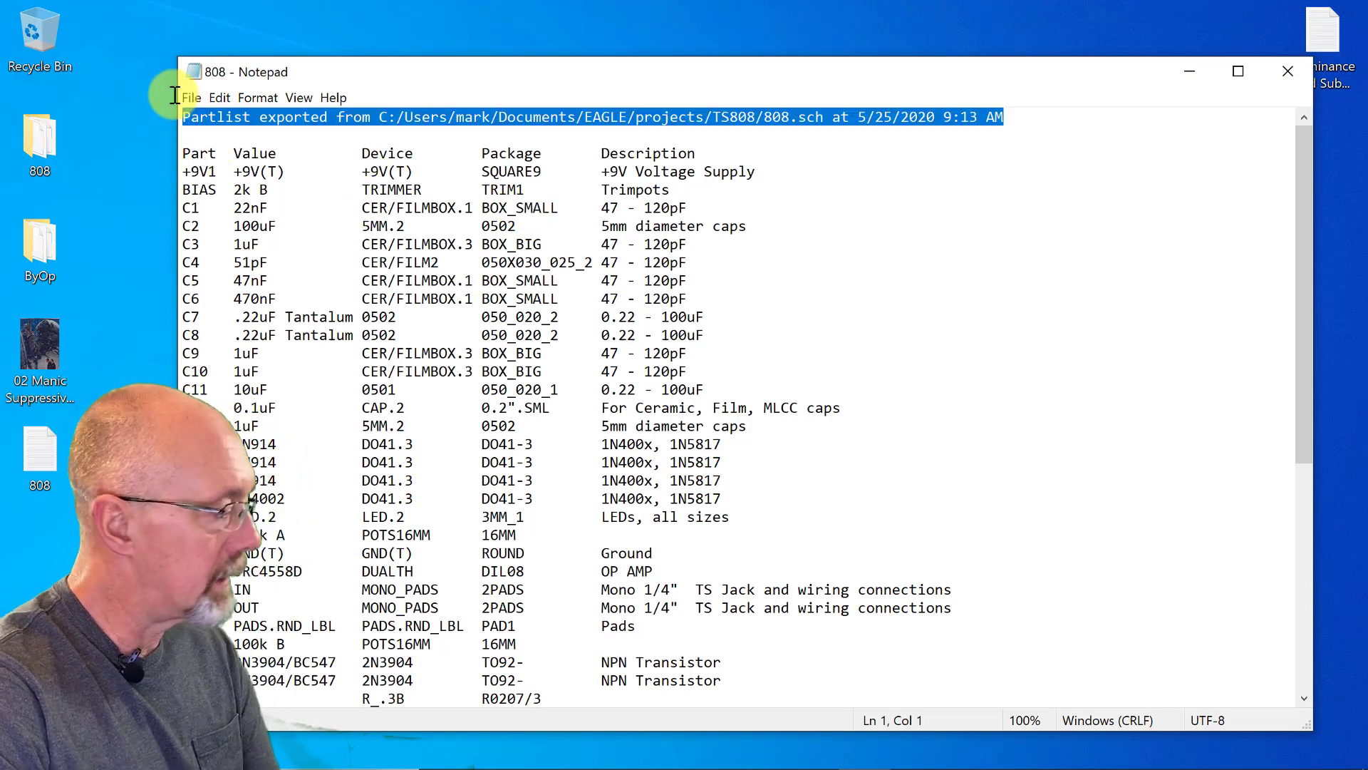
{"action": "key", "text": "Delete"}
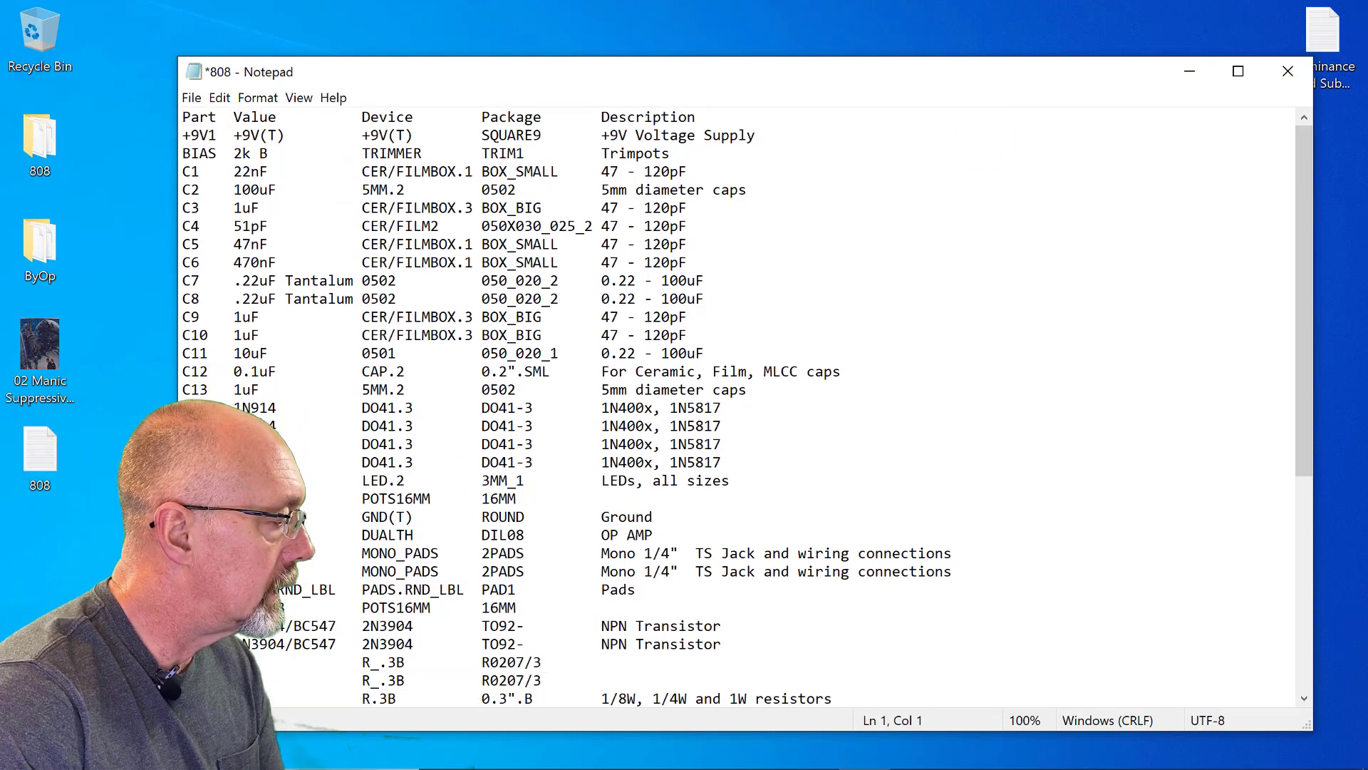
{"action": "left_click_drag", "start_coordinate": [962, 517], "coordinate": [182, 516]}
{"action": "key", "text": "Delete"}
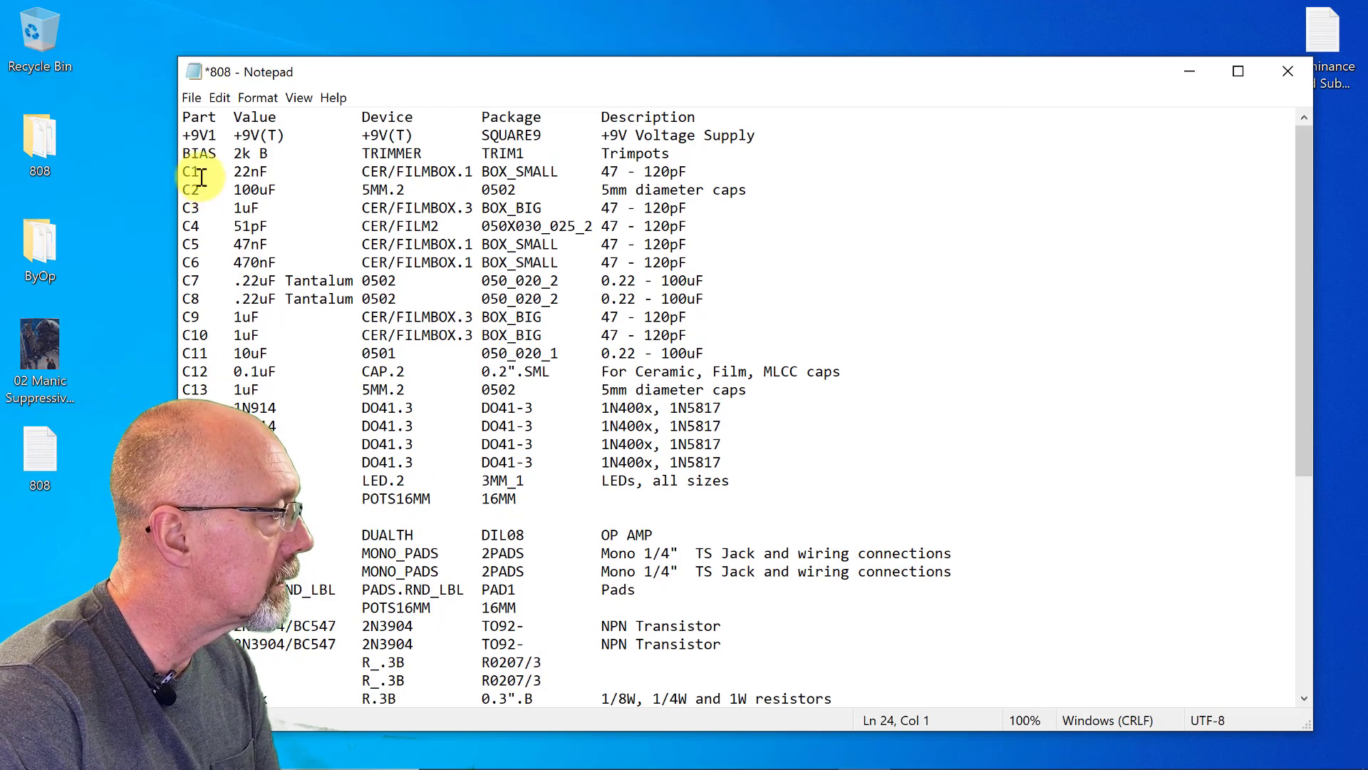
{"action": "key", "text": "shift+End"}
{"action": "key", "text": "Delete"}
{"action": "key", "text": "Down"}
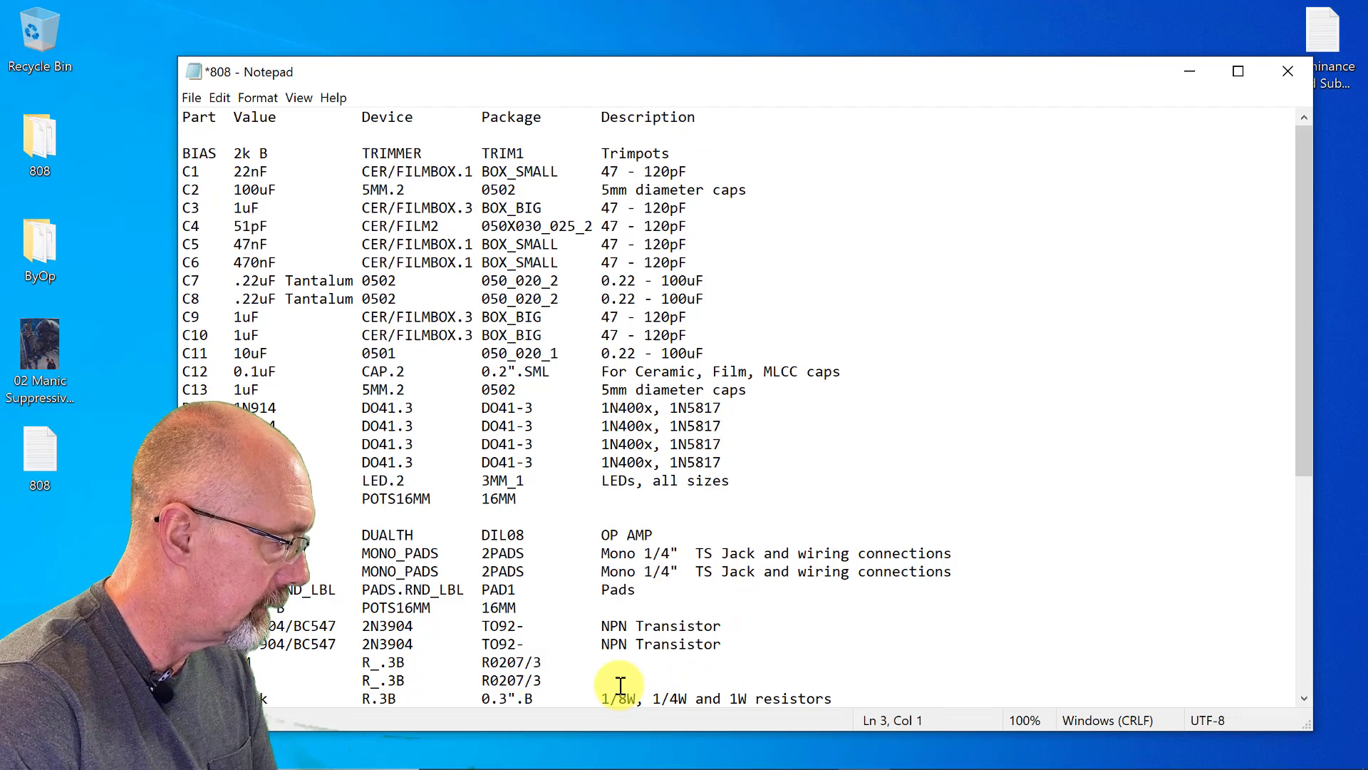
Append an 'enclosure' line at the end of the list and start saving the file.
{"action": "left_click_drag", "start_coordinate": [1304, 428], "coordinate": [1301, 709]}
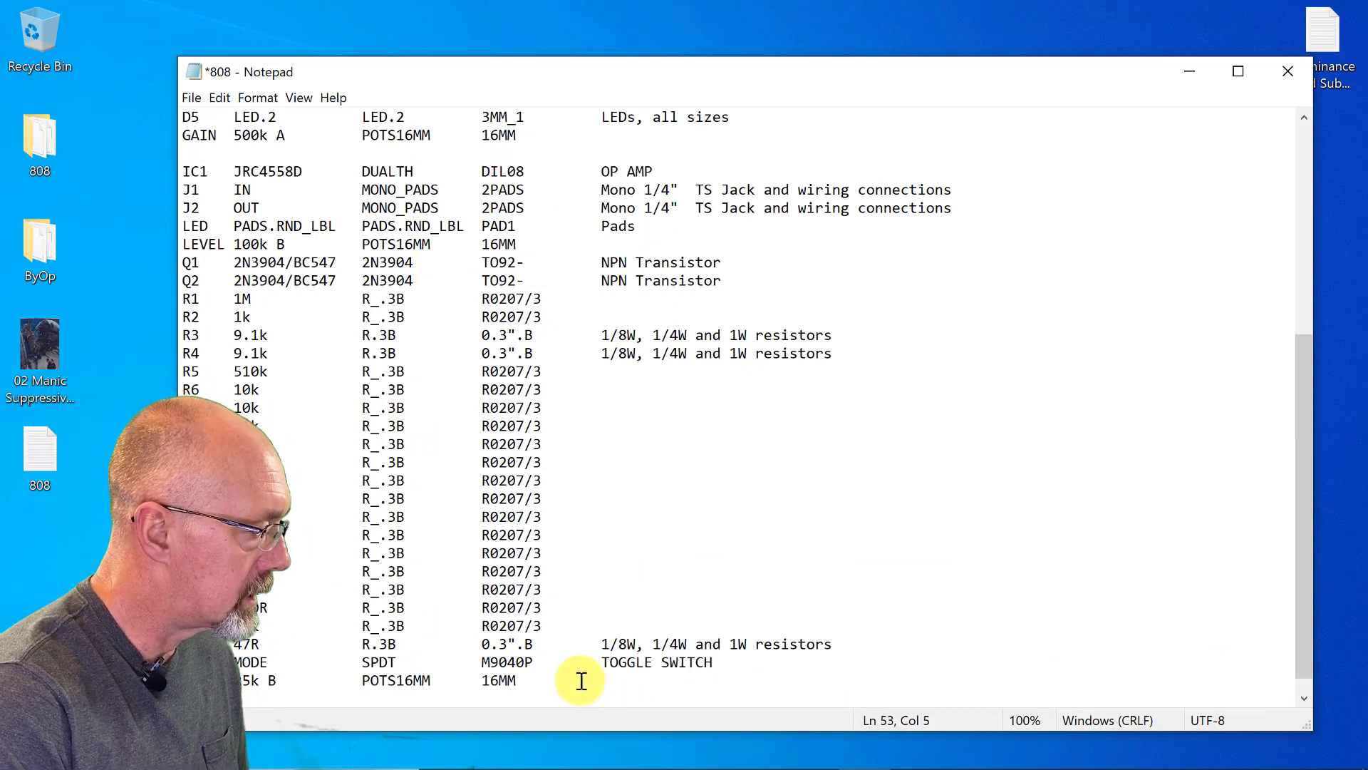
{"action": "key", "text": "Down"}
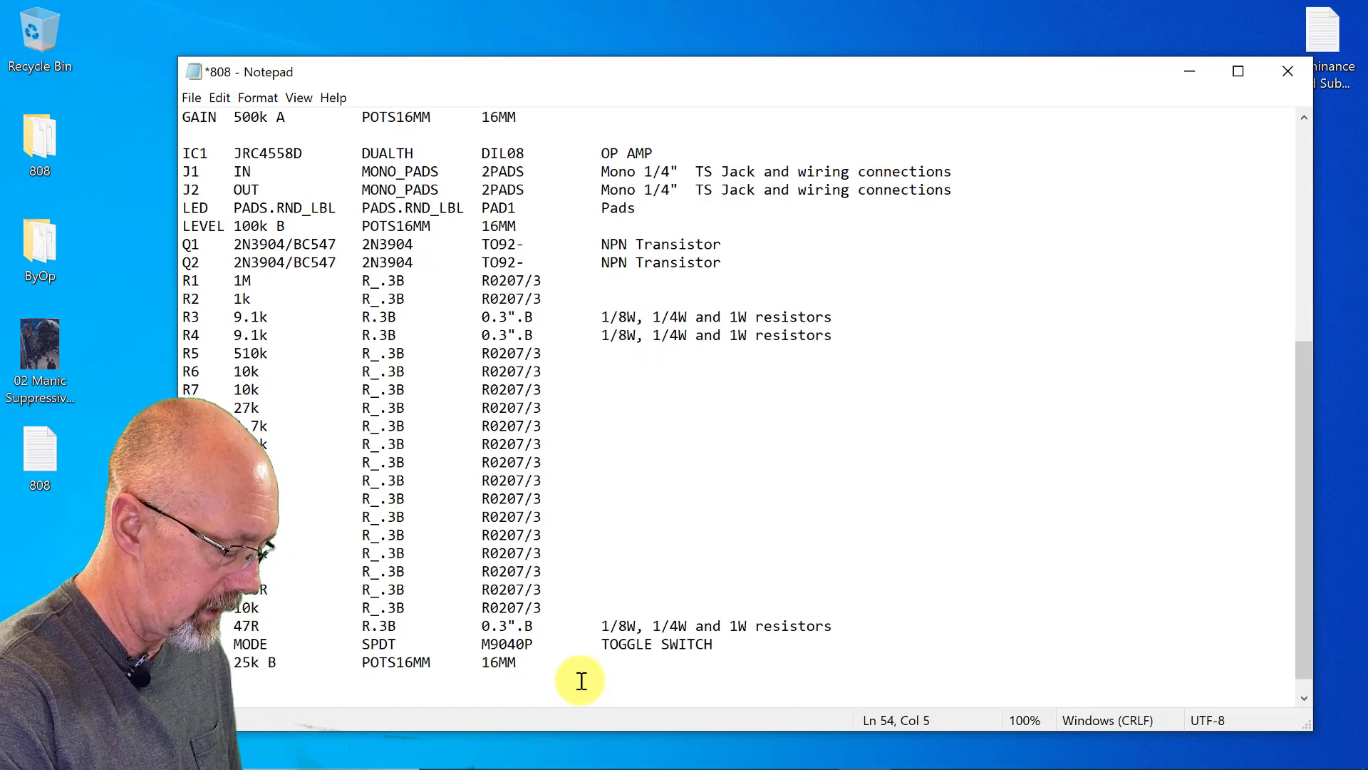
{"action": "type", "text": "closure"}
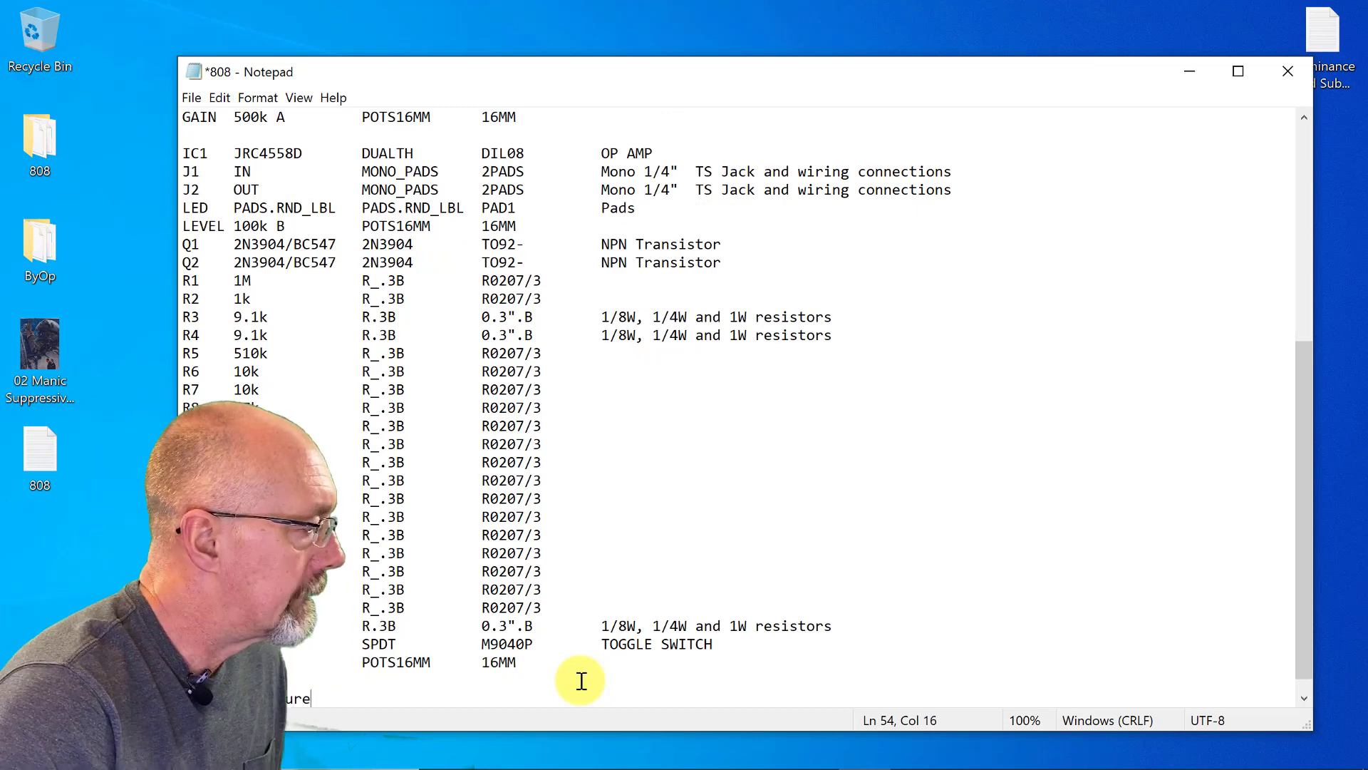
{"action": "left_click", "coordinate": [191, 97]}
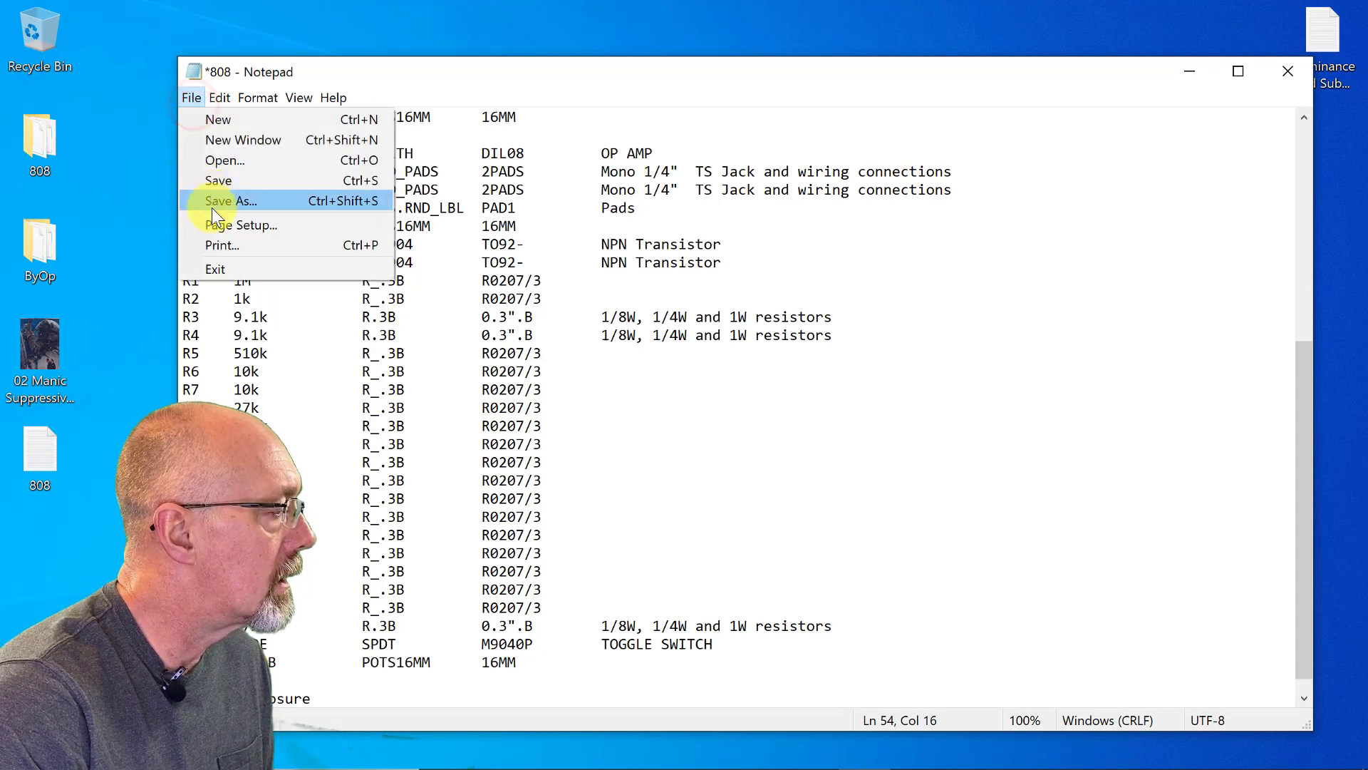
{"action": "left_click", "coordinate": [214, 245]}
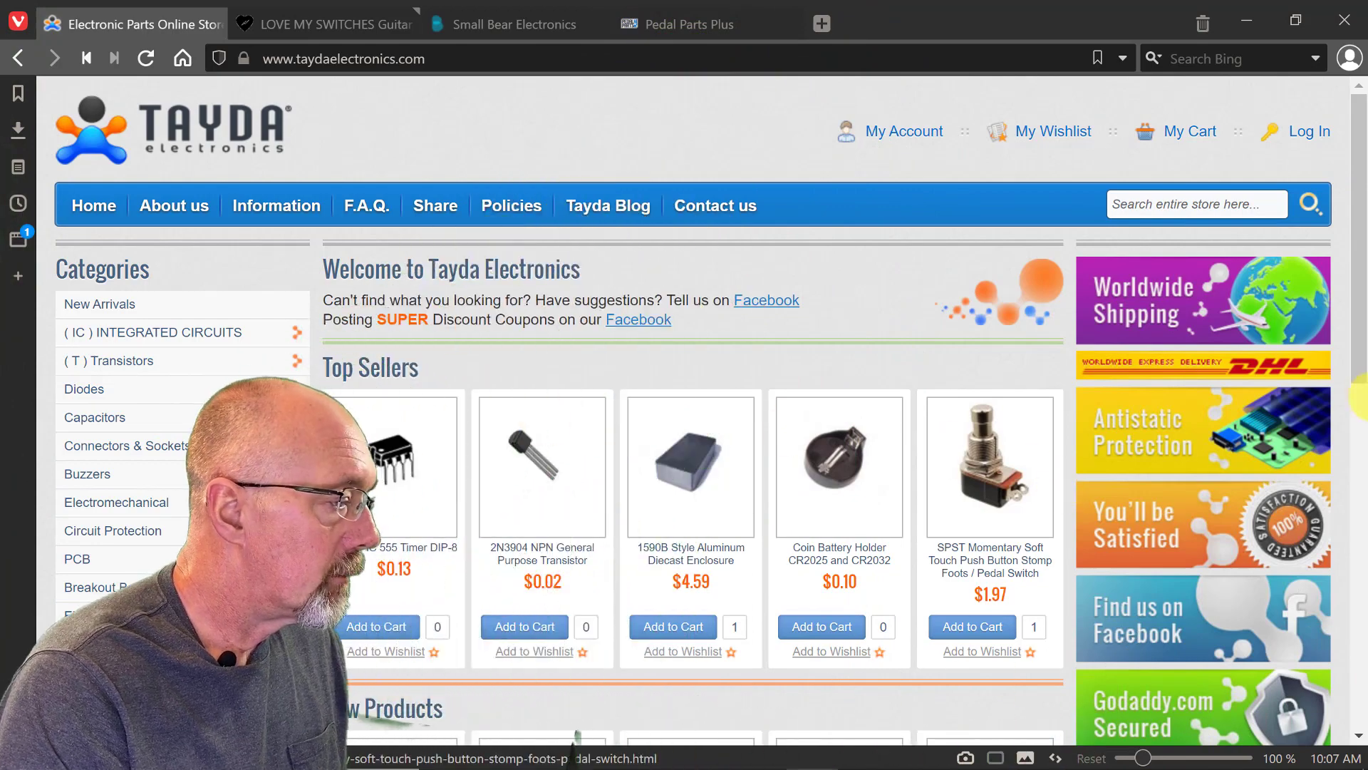
Scroll to the Categories sidebar and choose Resistors > 1/4W Metal Film Resistors.
{"action": "left_click_drag", "start_coordinate": [1361, 378], "coordinate": [1361, 491]}
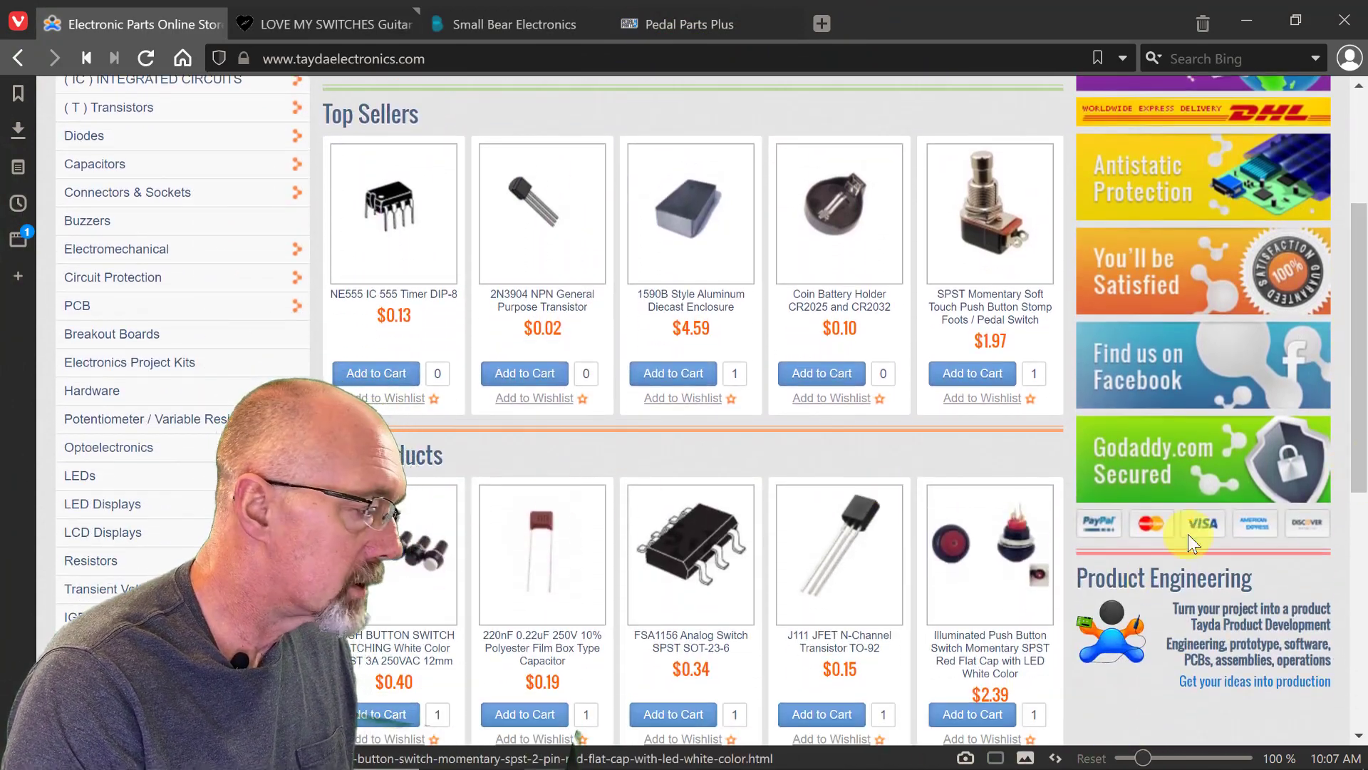
{"action": "left_click_drag", "start_coordinate": [1362, 463], "coordinate": [1360, 567]}
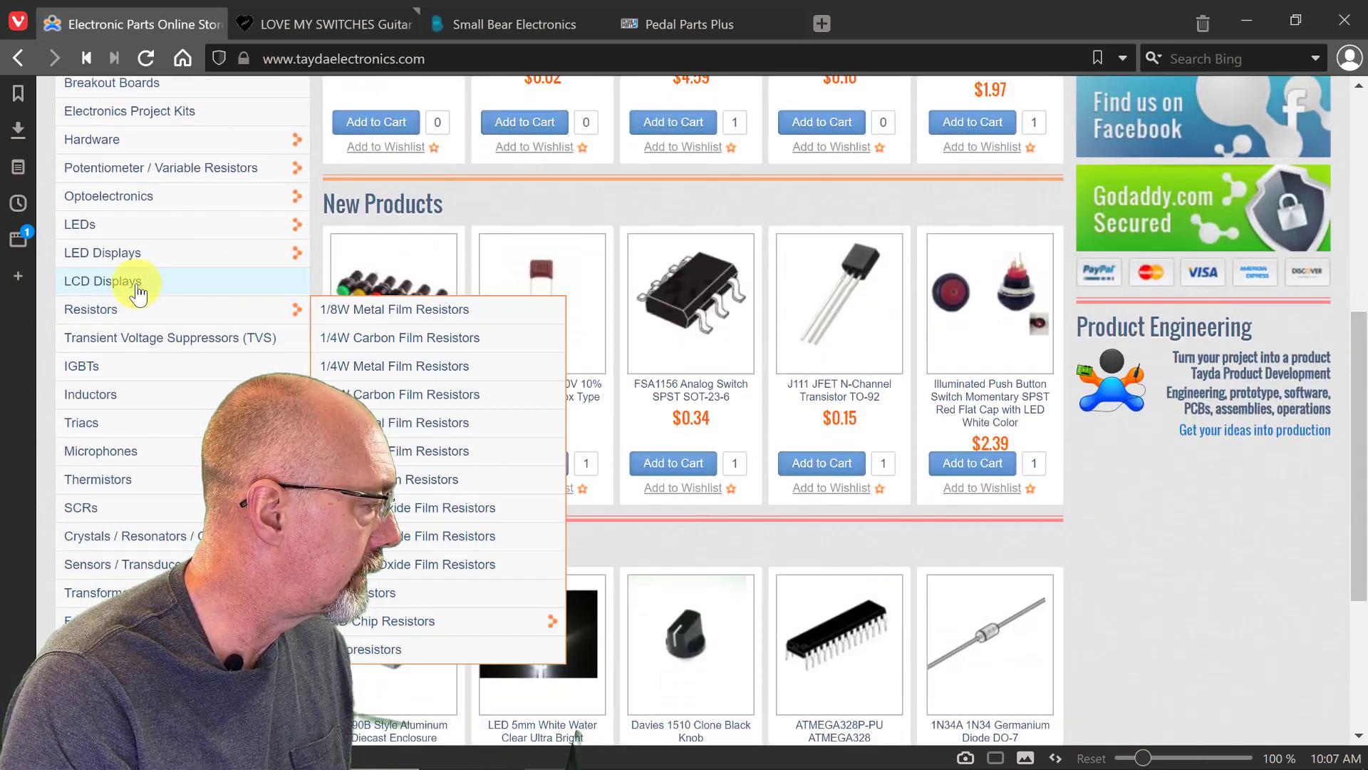
{"action": "mouse_move", "coordinate": [91, 560]}
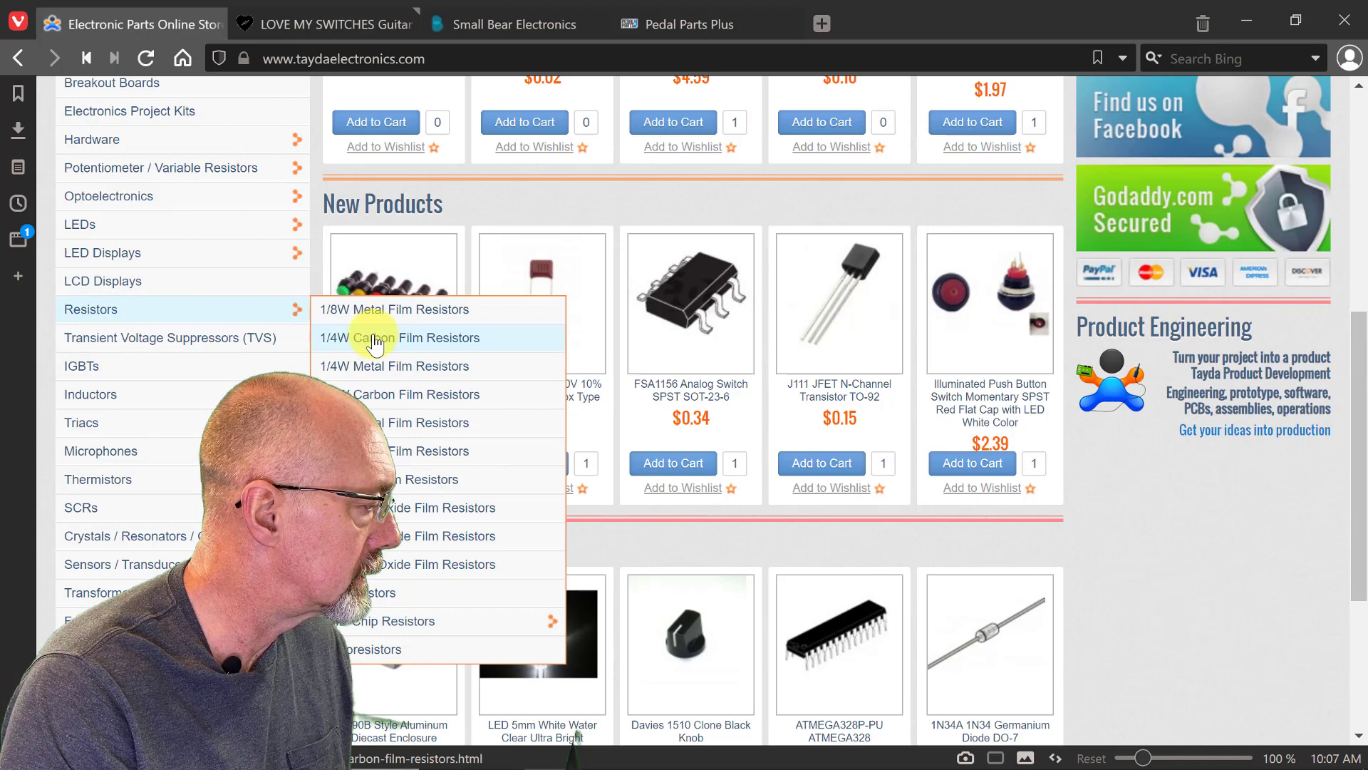
{"action": "left_click", "coordinate": [381, 365]}
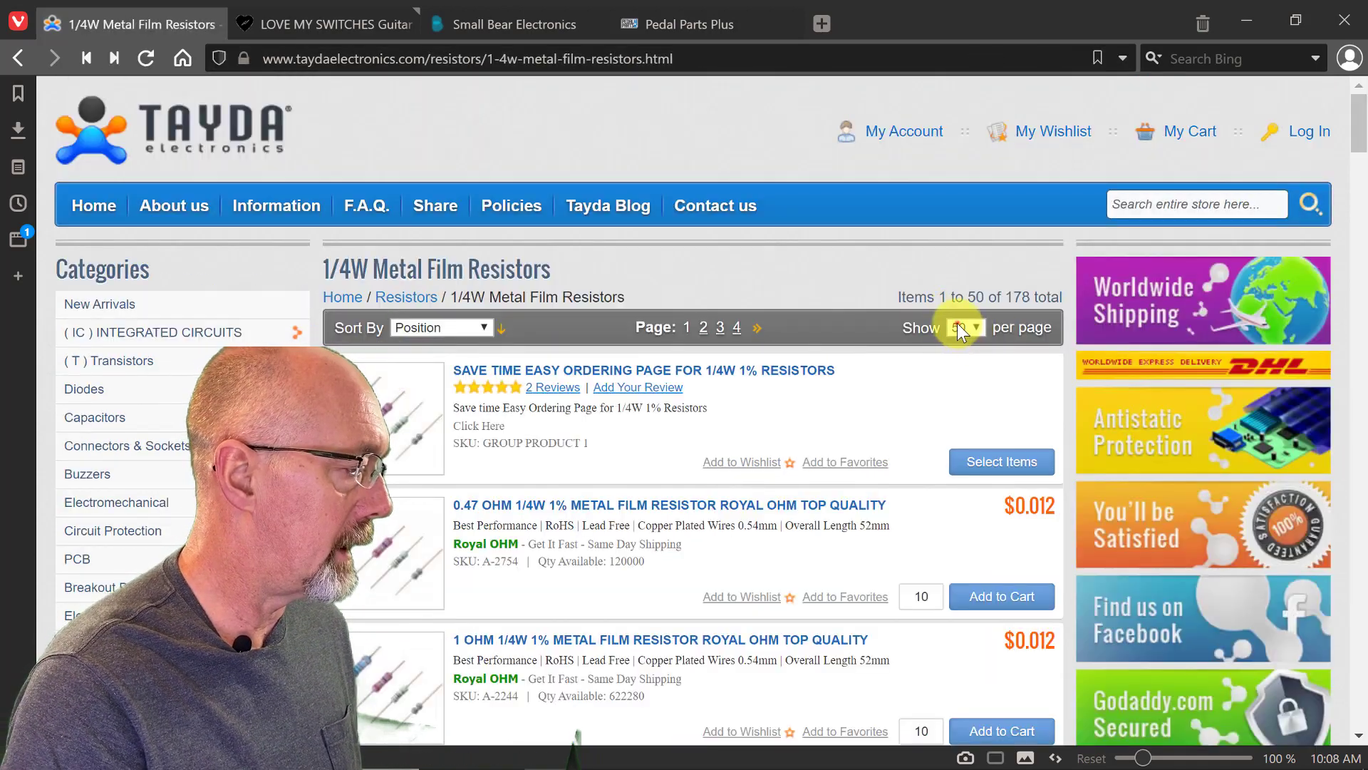
Show all resistors on one page and add fifty 9.1K ohm resistors to the cart.
{"action": "left_click", "coordinate": [958, 327]}
{"action": "left_click", "coordinate": [962, 559]}
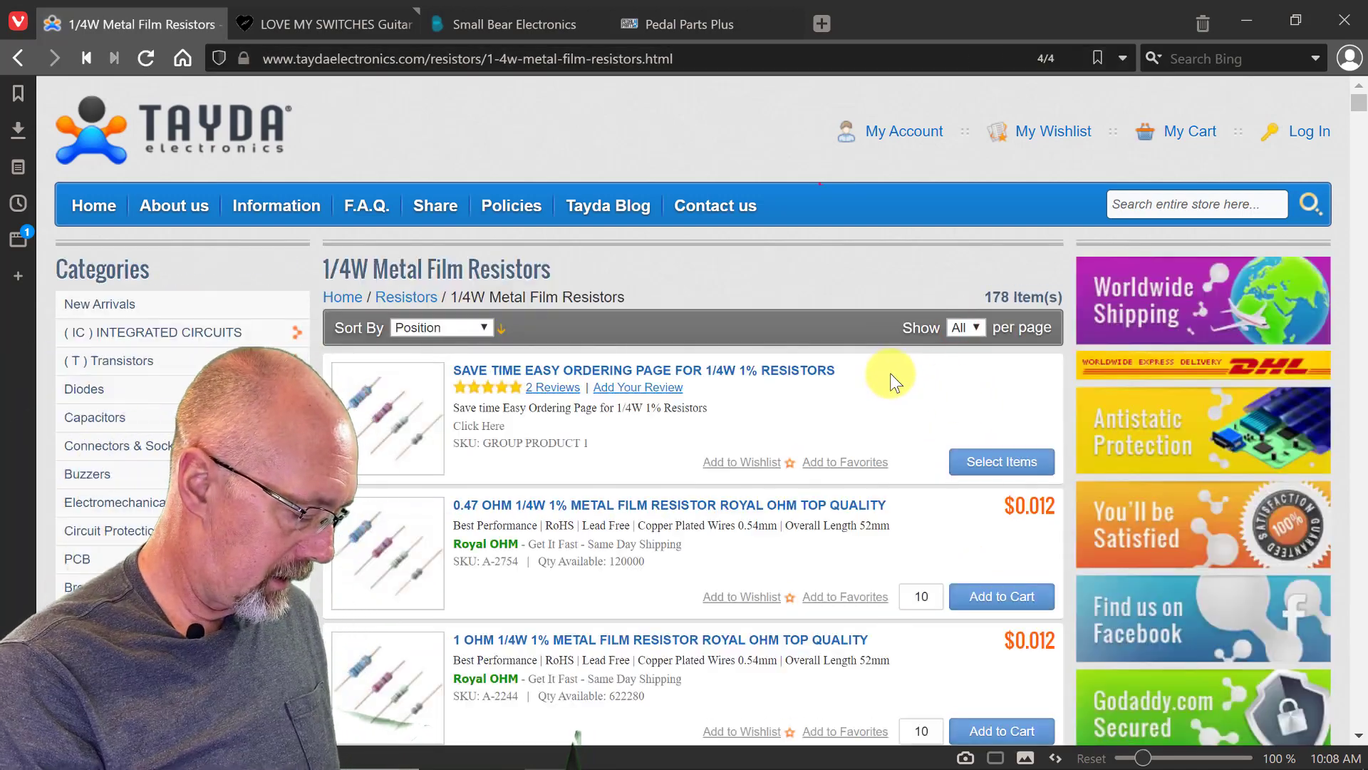
{"action": "key", "text": "ctrl+f"}
{"action": "type", "text": "9.1"}
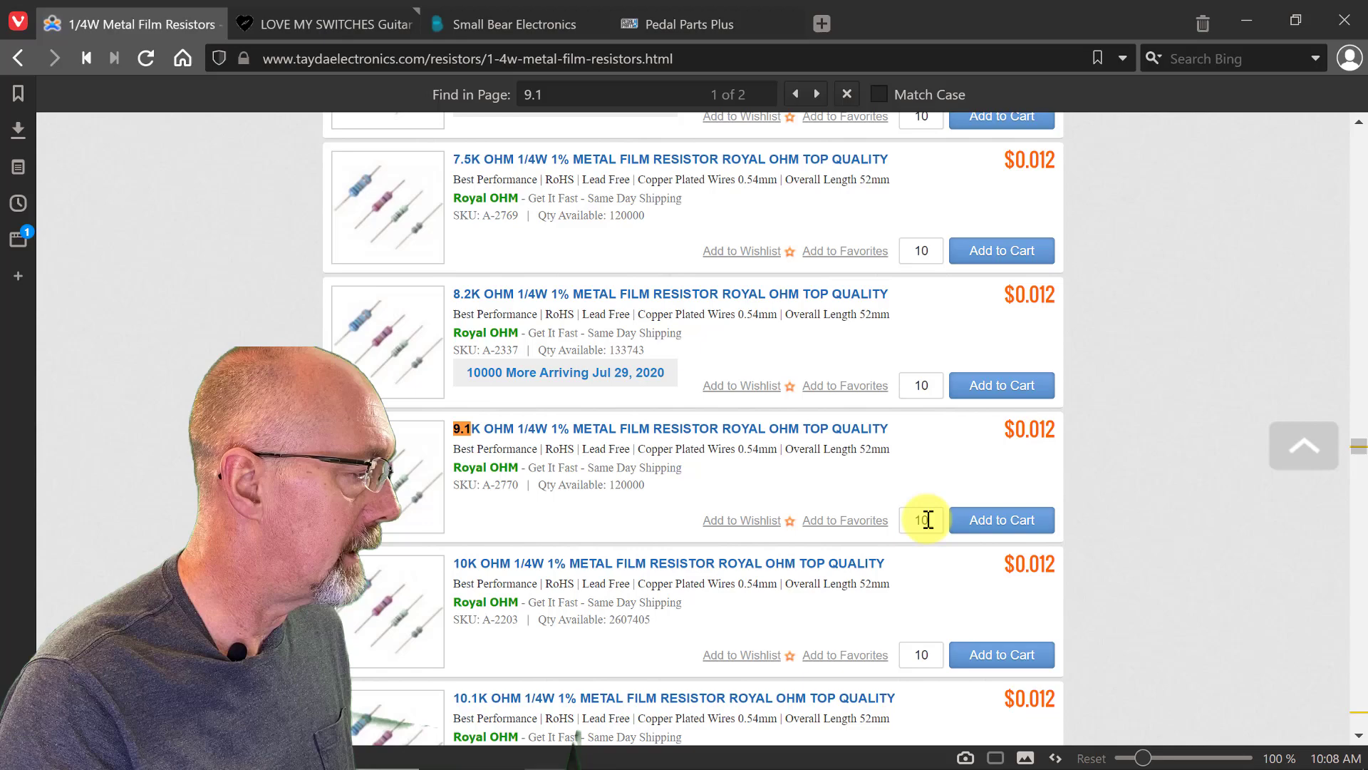
{"action": "left_click", "coordinate": [973, 517]}
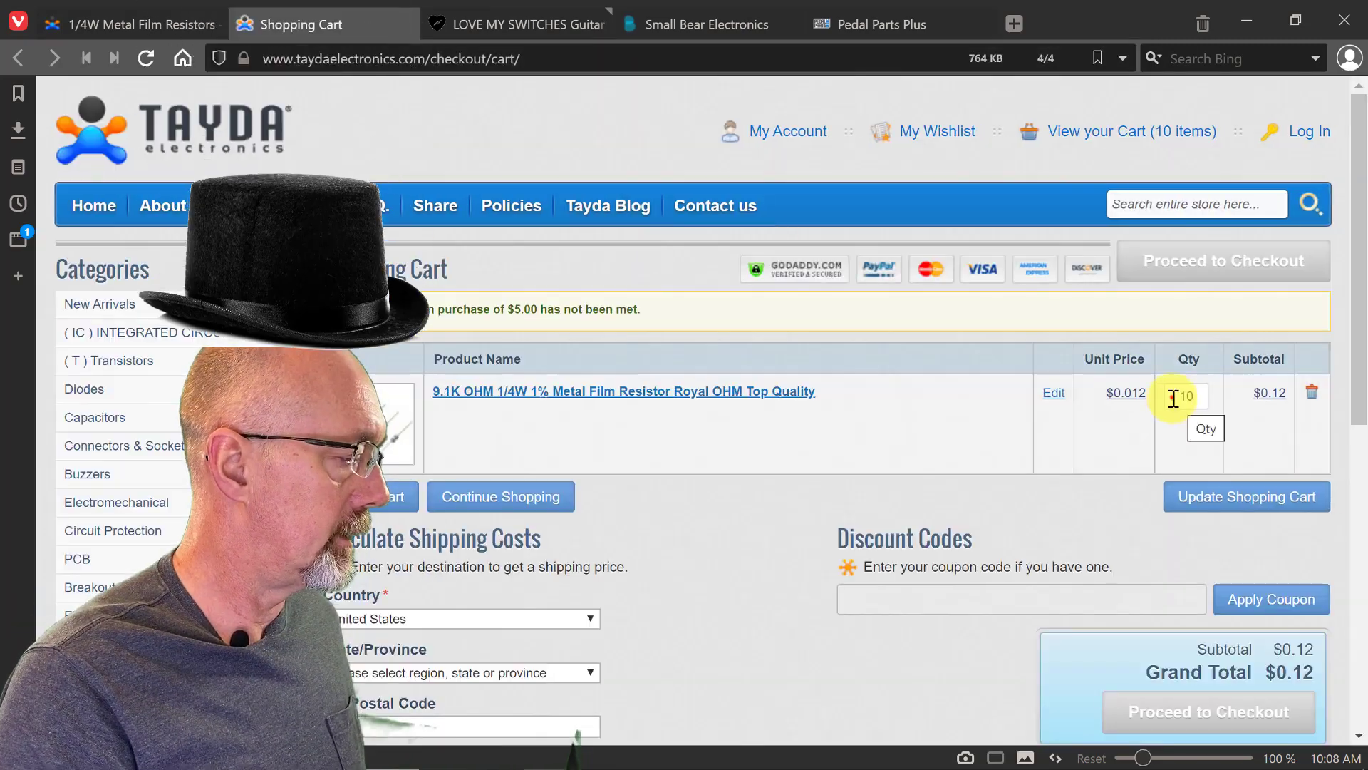
{"action": "double_click", "coordinate": [1172, 396]}
{"action": "type", "text": "50"}
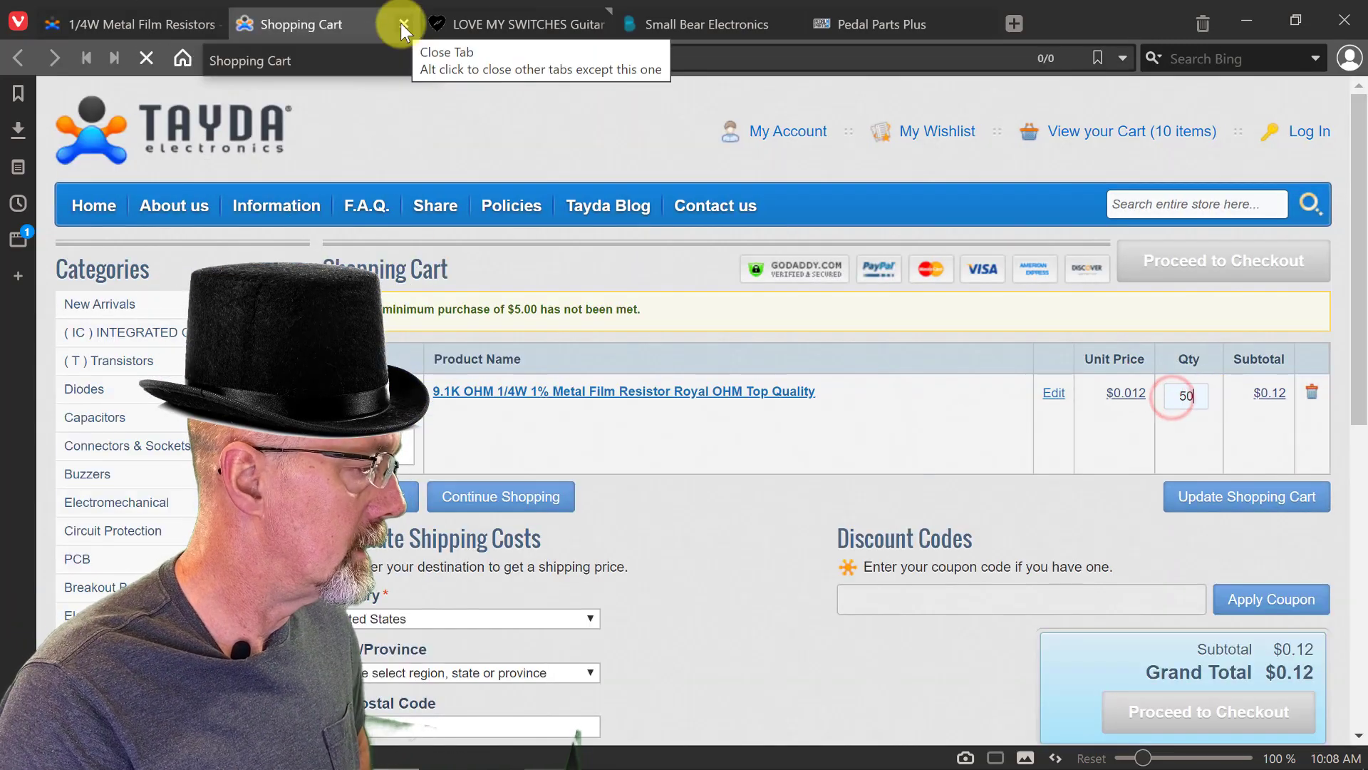
{"action": "key", "text": "ctrl+Tab"}
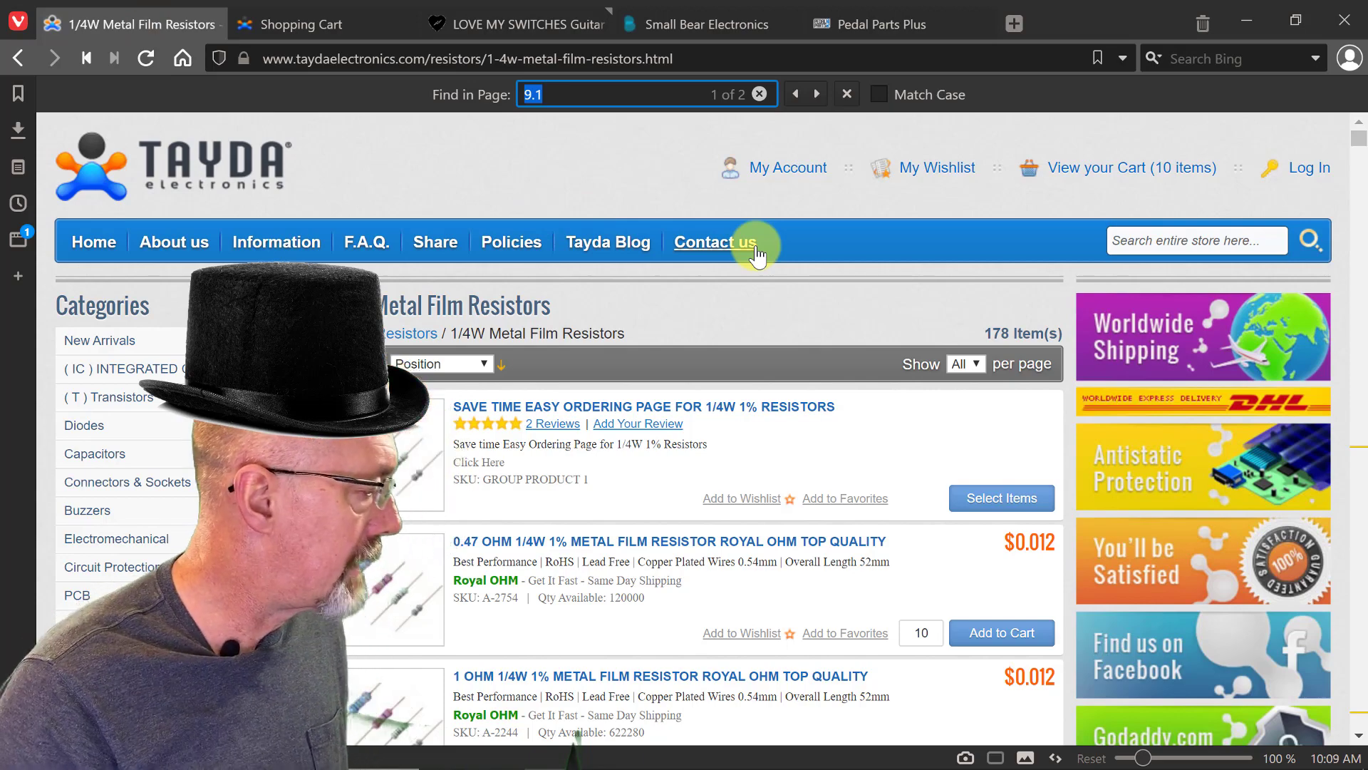
Find the 27K ohm resistor and add 50 of them to the cart.
{"action": "type", "text": "27"}
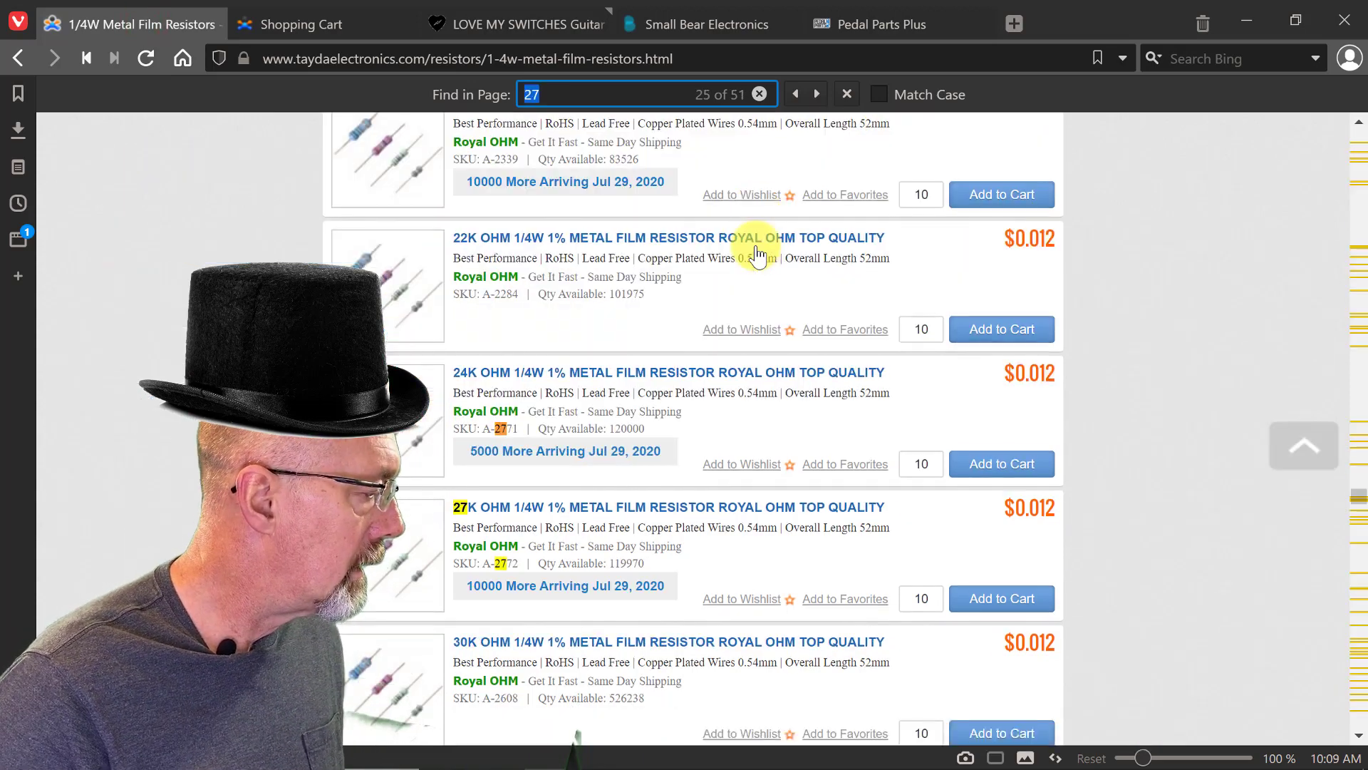
{"action": "double_click", "coordinate": [921, 598]}
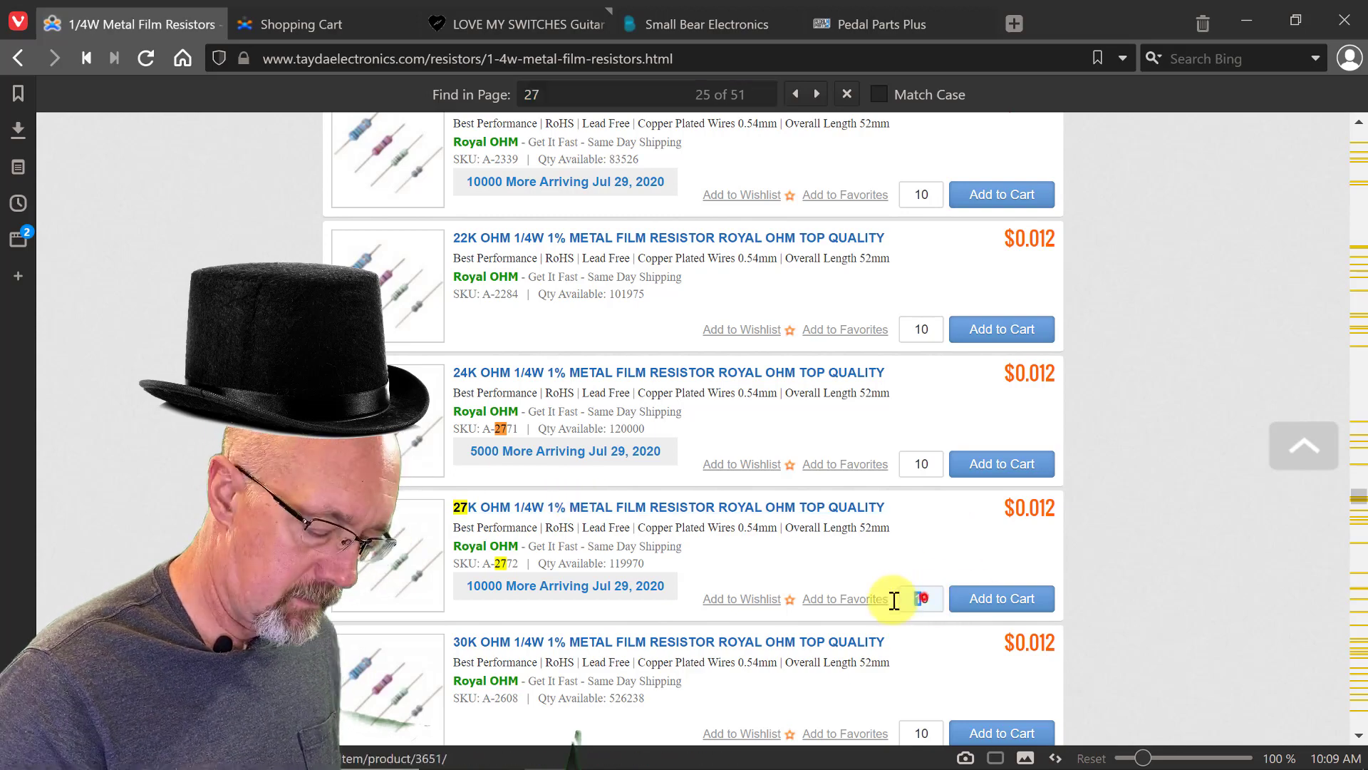
{"action": "type", "text": "50"}
{"action": "left_click", "coordinate": [975, 599]}
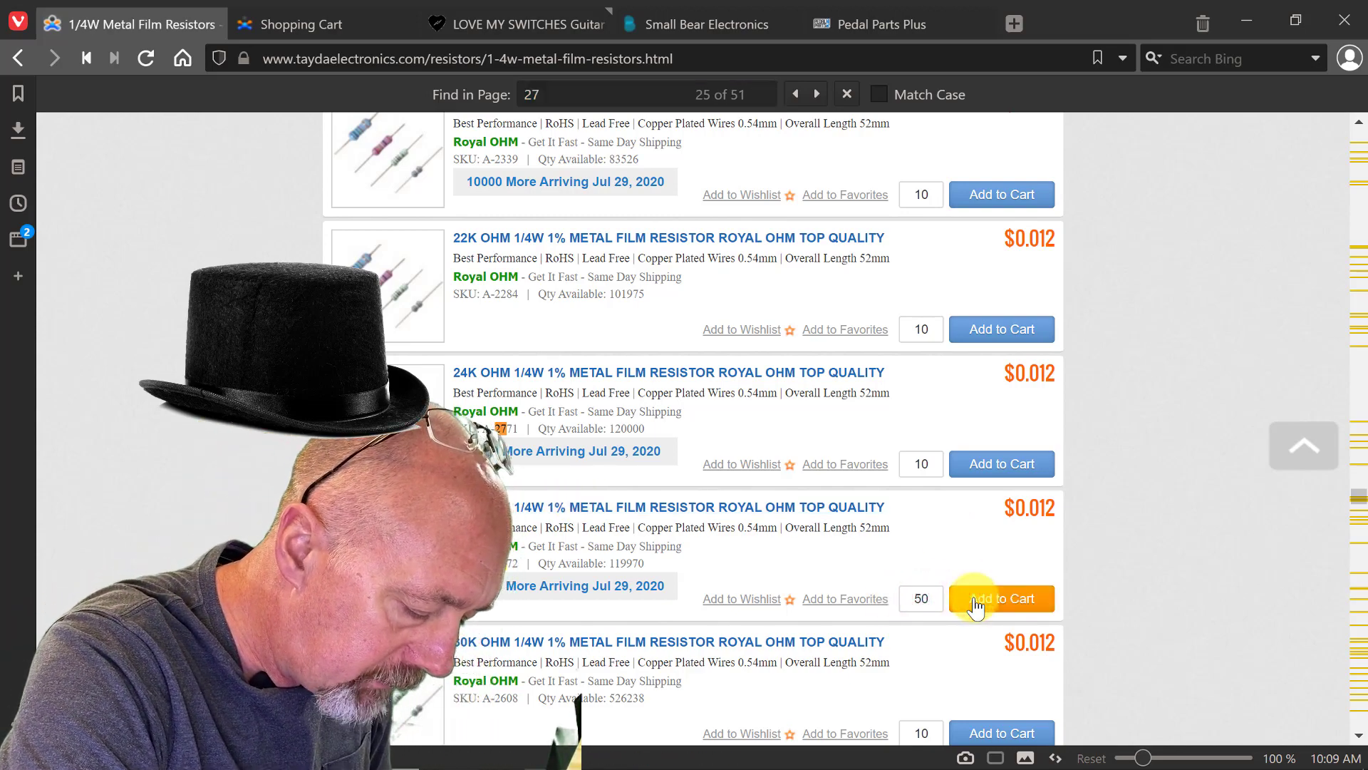
{"action": "left_click", "coordinate": [1361, 146]}
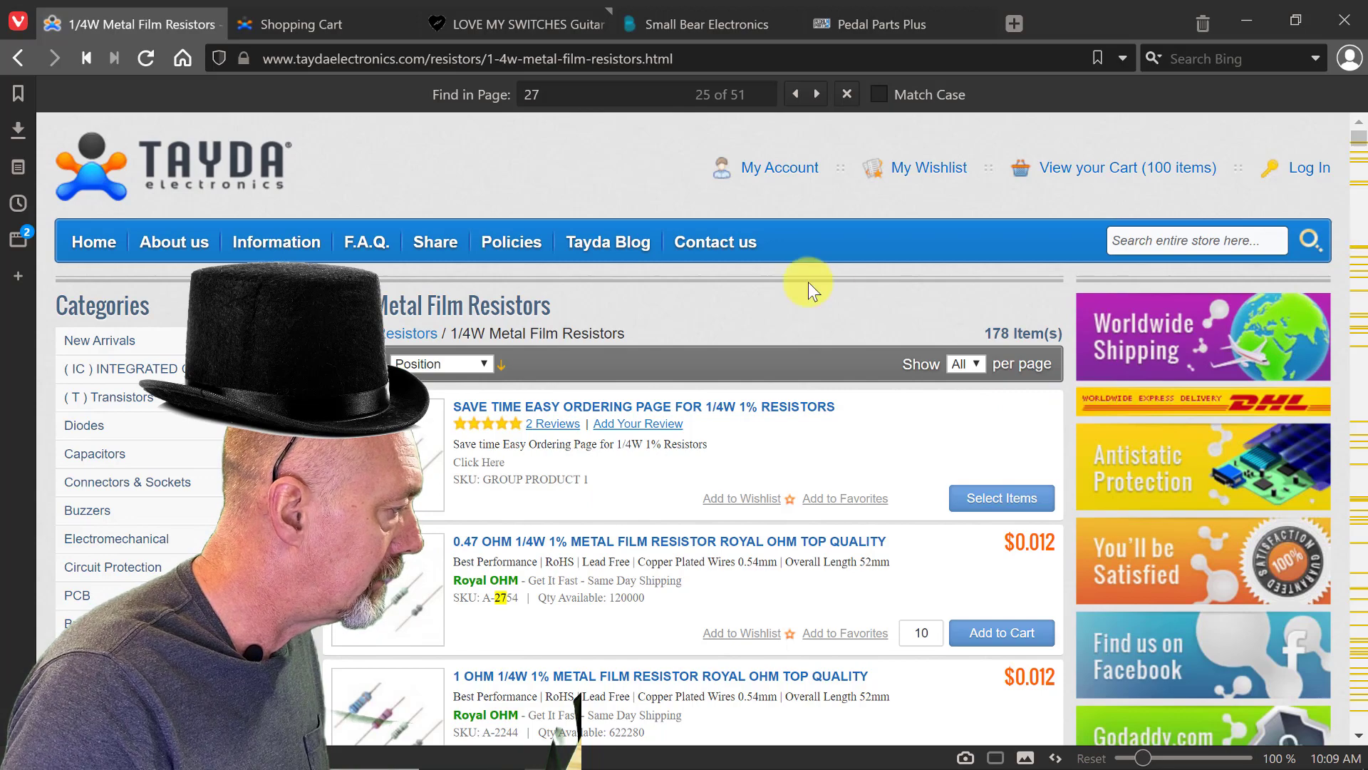
Browse the Toggle Switch category, then open the Rotary Potentiometer category.
{"action": "scroll", "coordinate": [171, 456], "scroll_direction": "down", "scroll_amount": 7}
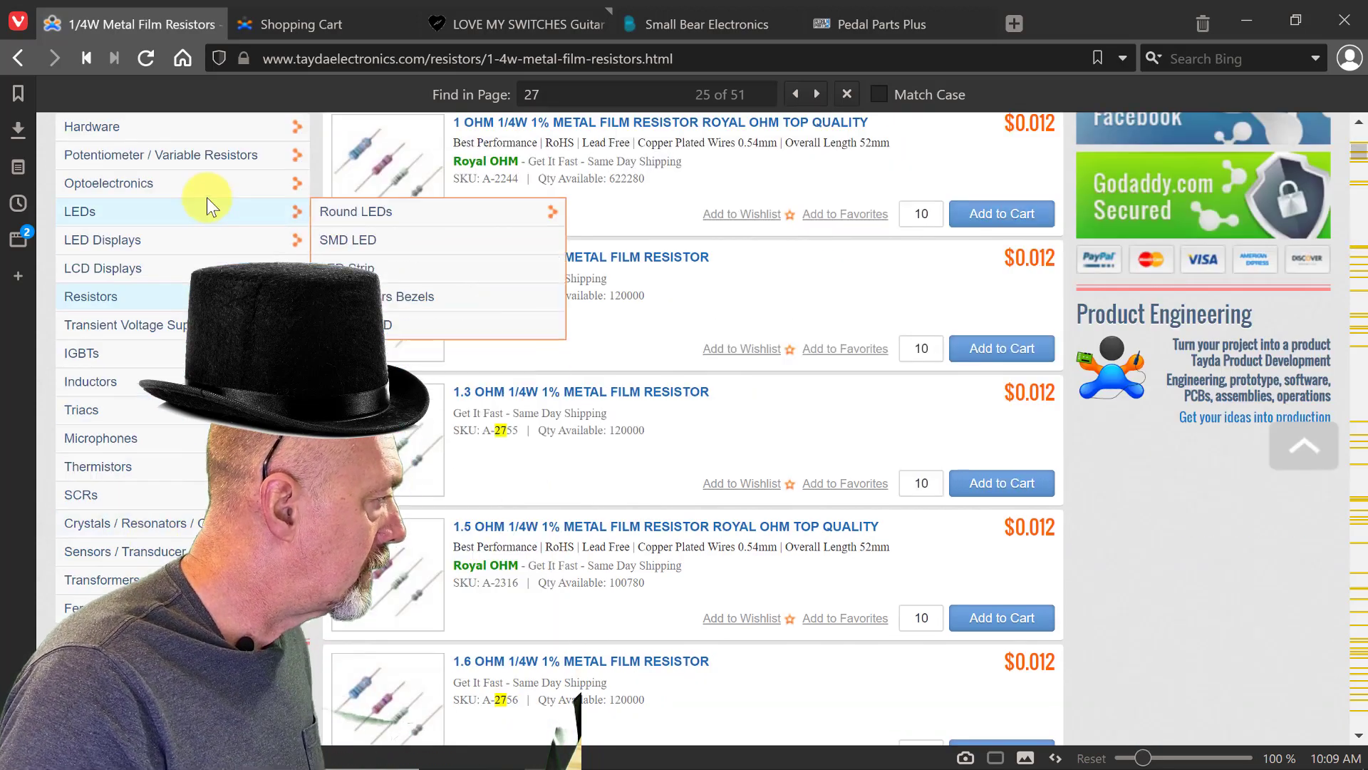
{"action": "left_click", "coordinate": [1358, 123]}
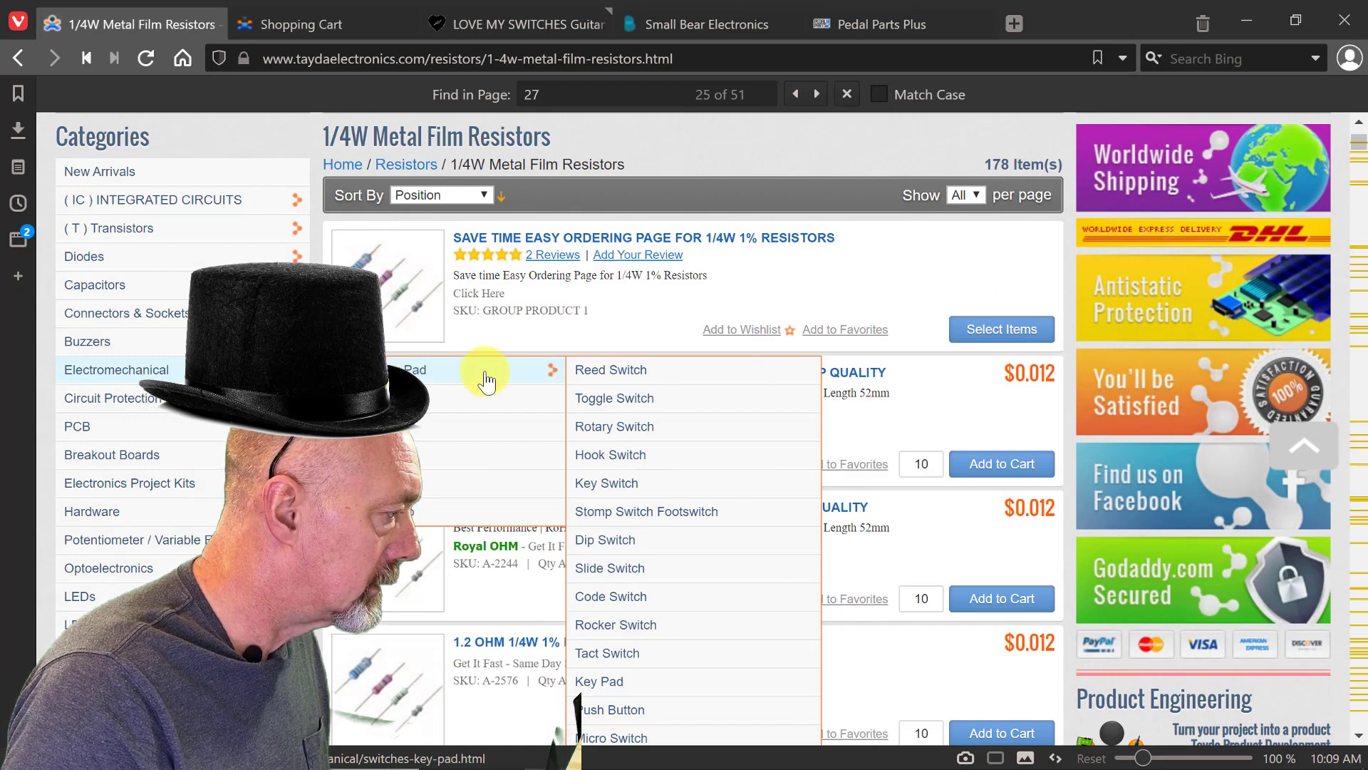
{"action": "left_click", "coordinate": [618, 402]}
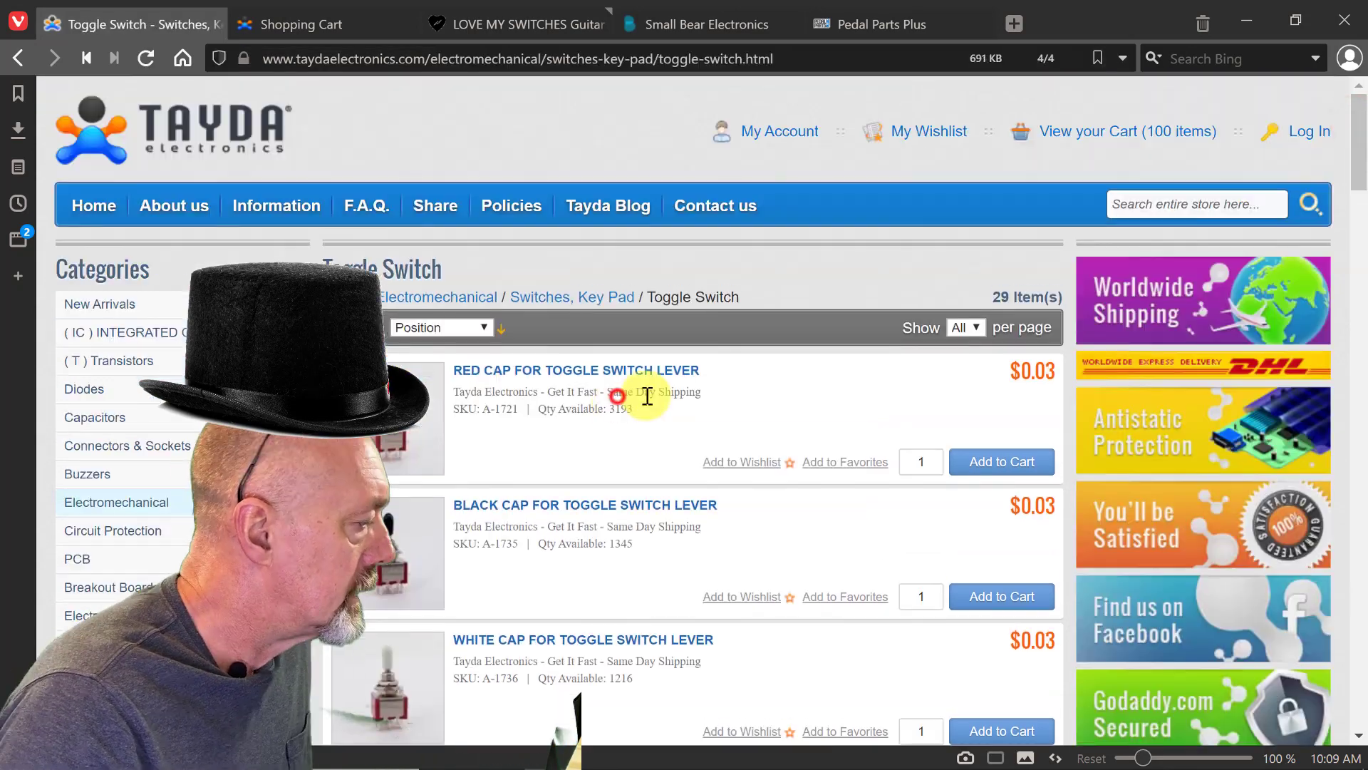
{"action": "left_click", "coordinate": [1362, 329]}
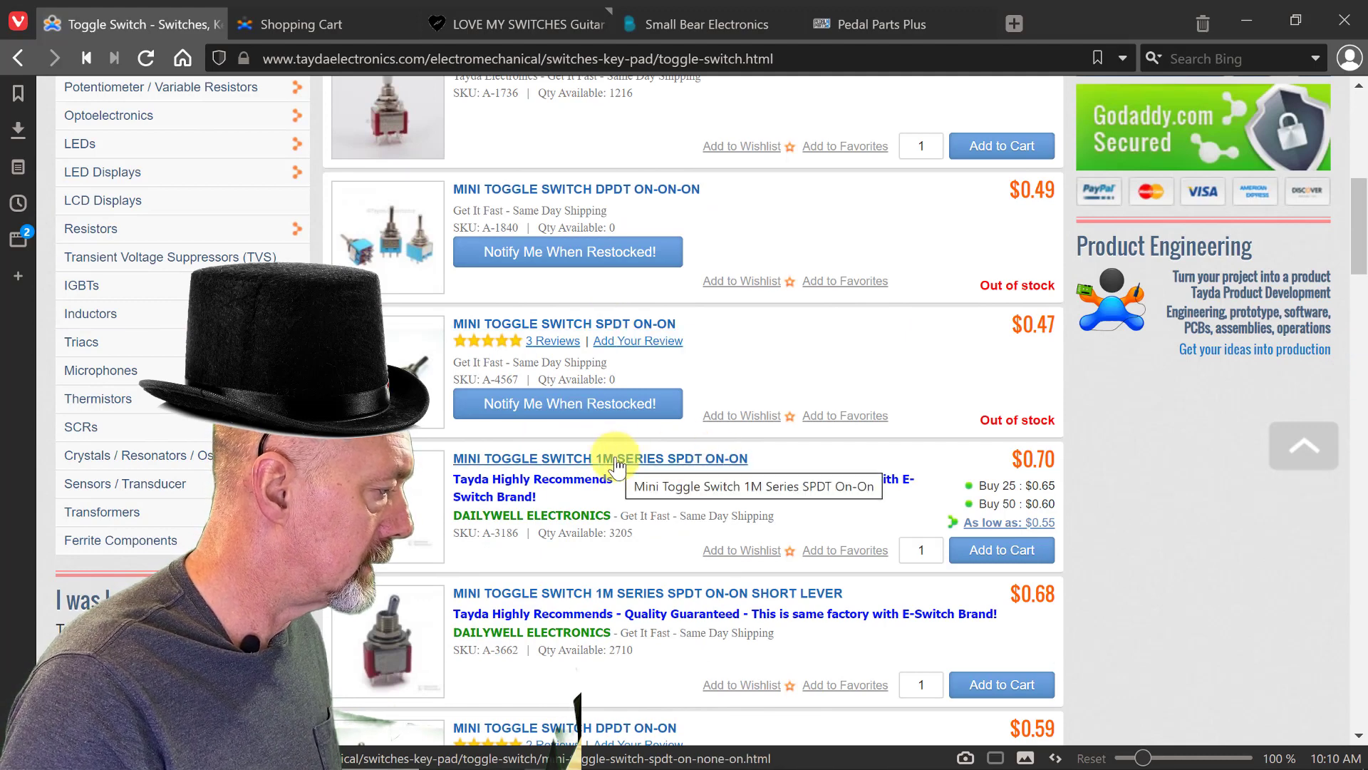
{"action": "mouse_move", "coordinate": [161, 87]}
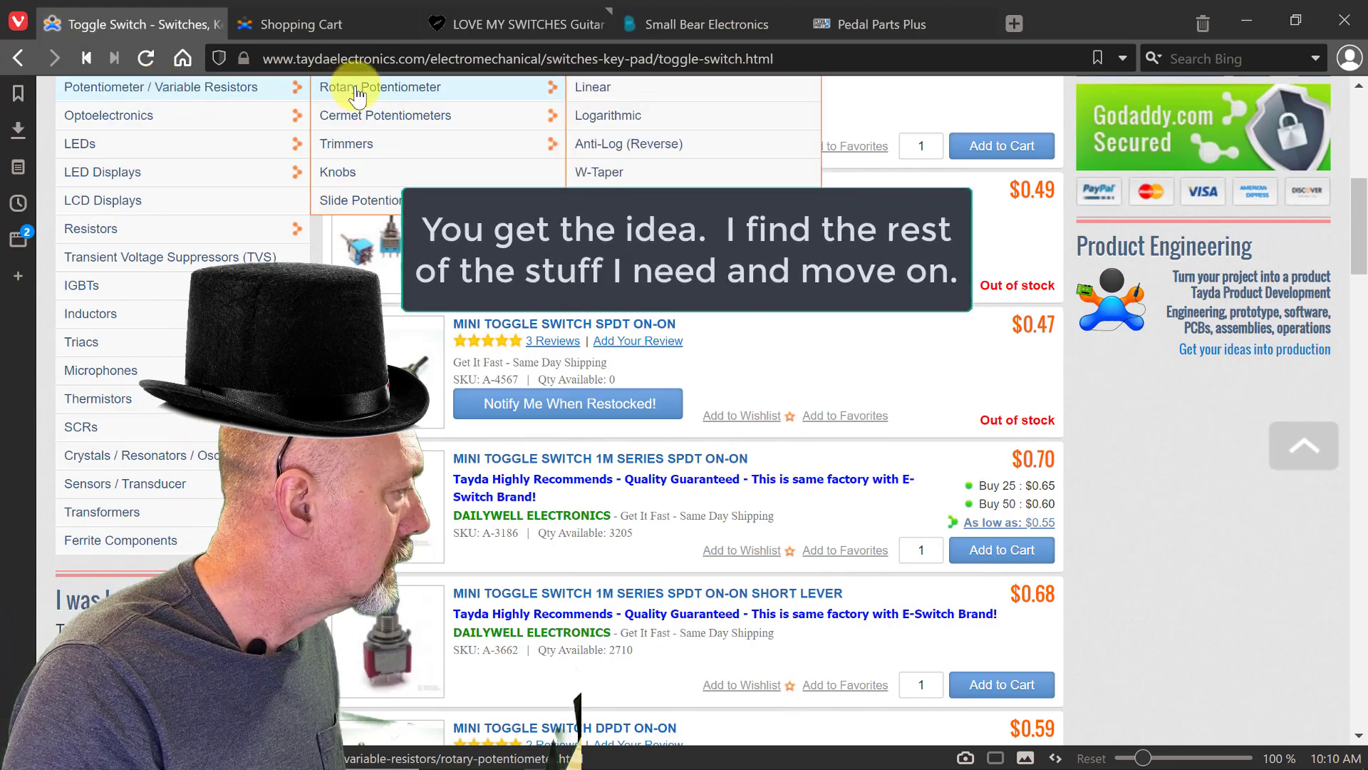
{"action": "left_click", "coordinate": [446, 89]}
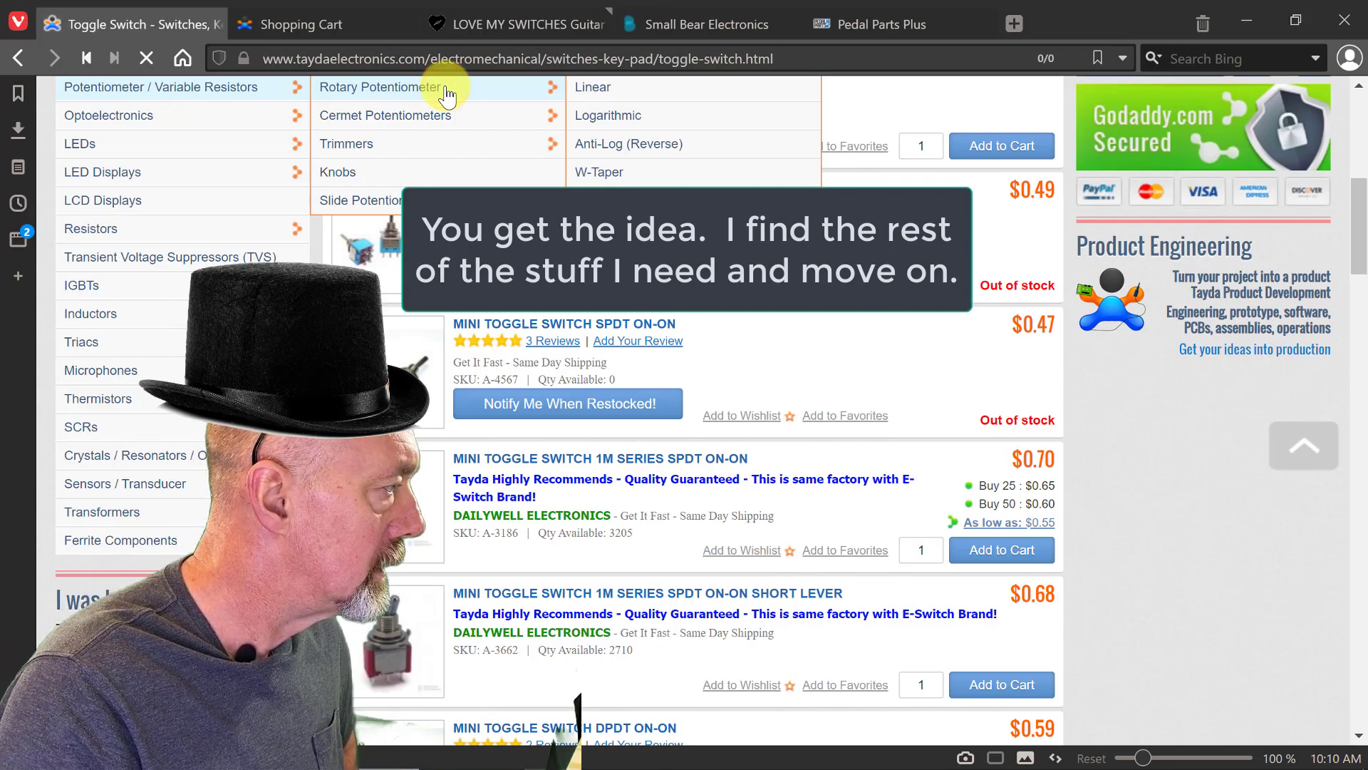
{"action": "left_click", "coordinate": [385, 24]}
Close the shopping cart tab and scroll back up the polyester film capacitor page.
{"action": "left_click", "coordinate": [409, 24]}
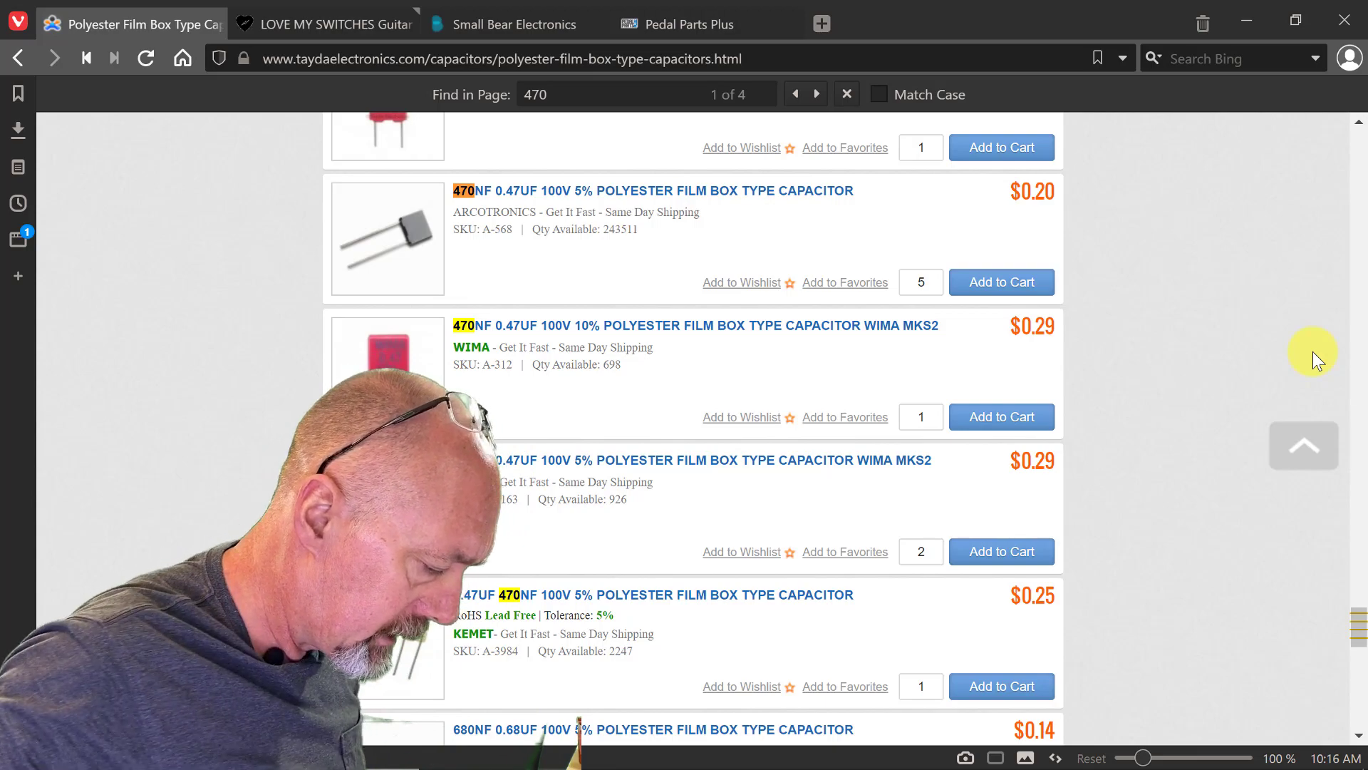
{"action": "scroll", "coordinate": [1313, 352], "scroll_direction": "up", "scroll_amount": 15}
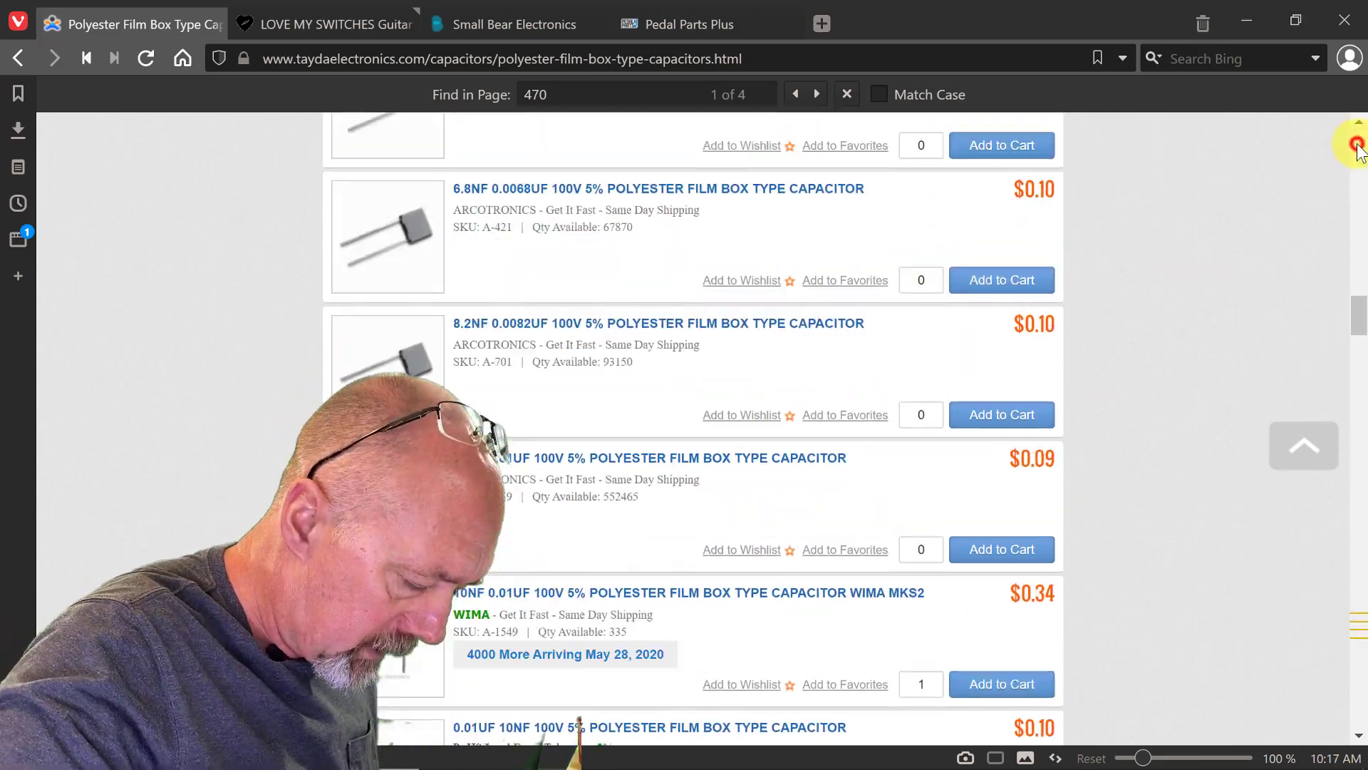
Find the 22UF 16V tantalum capacitor, add ten to the cart, and reopen the tab.
{"action": "left_click", "coordinate": [470, 706]}
{"action": "key", "text": "ctrl+f"}
{"action": "type", "text": "22"}
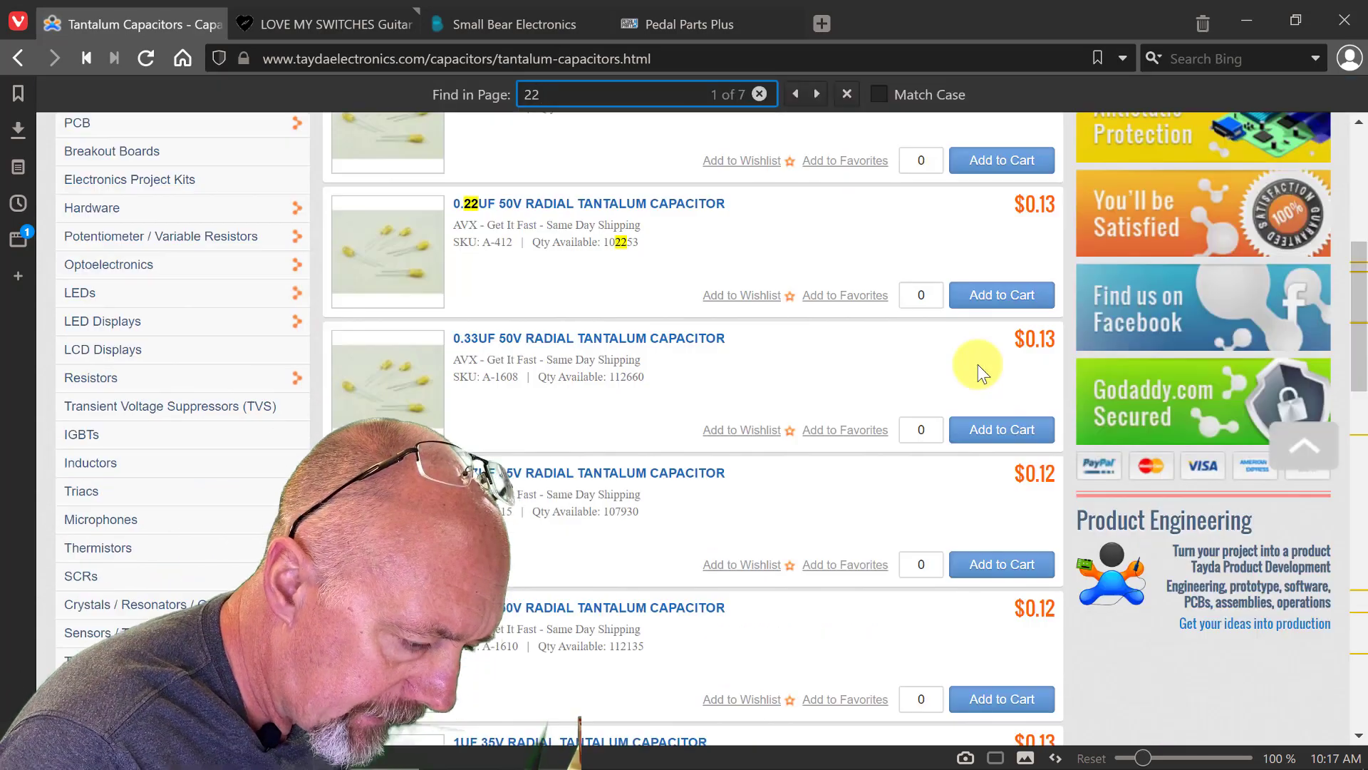
{"action": "key", "text": "Return"}
{"action": "key", "text": "Return"}
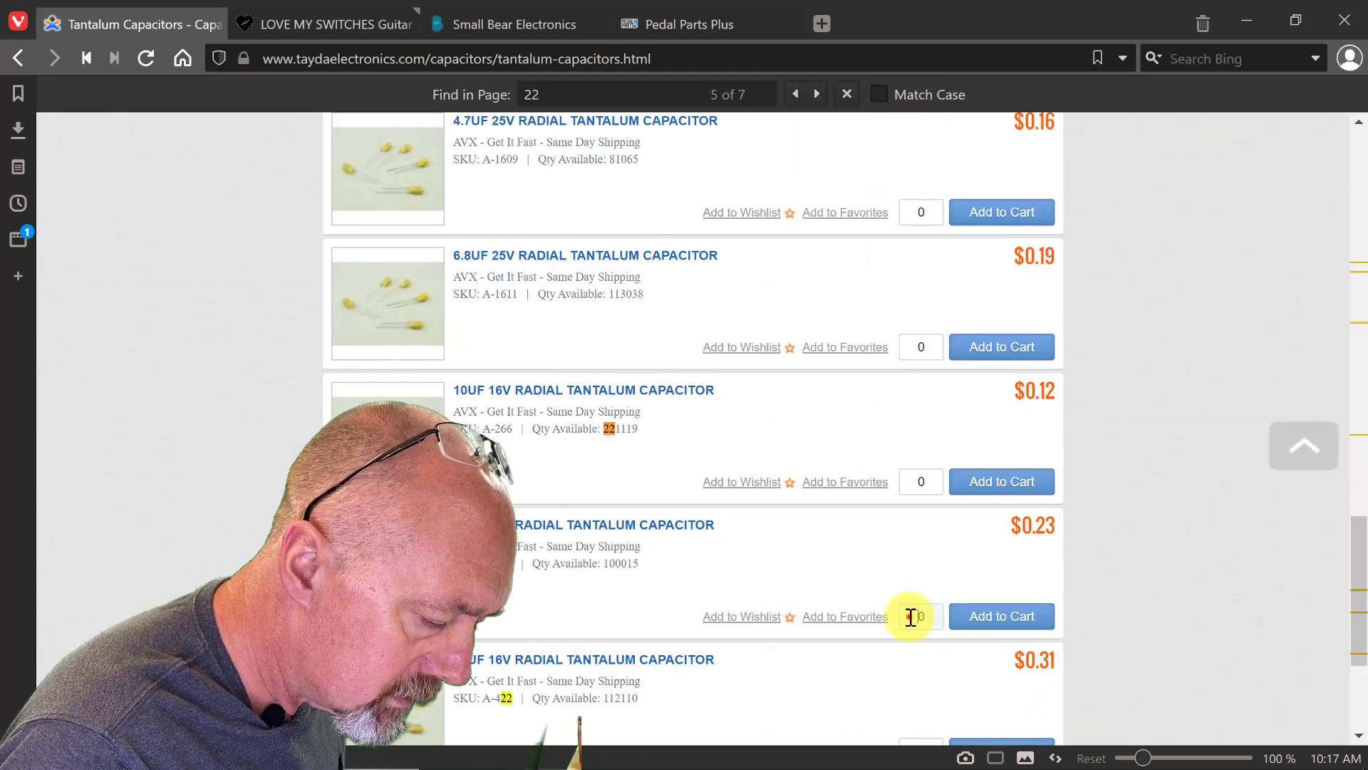
{"action": "left_click", "coordinate": [970, 617]}
{"action": "type", "text": "10"}
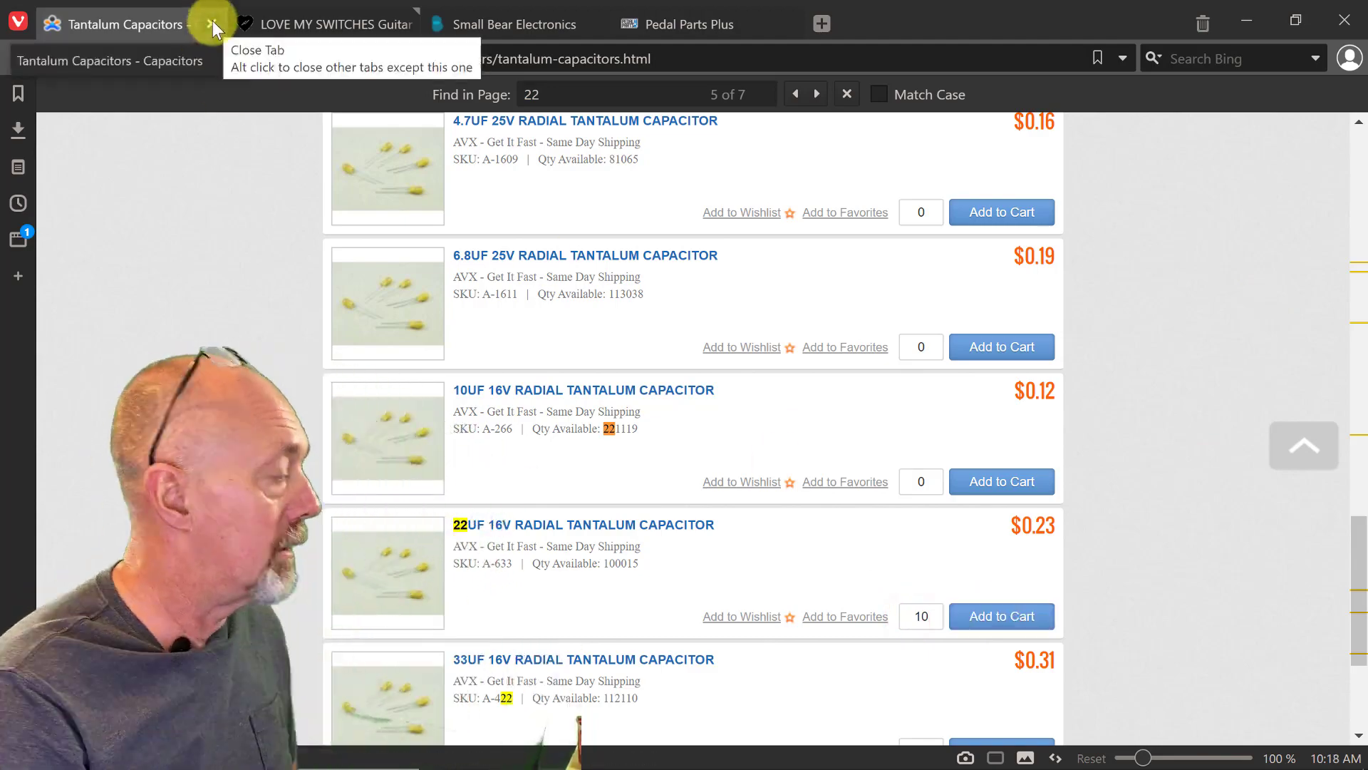
{"action": "left_click", "coordinate": [212, 27]}
{"action": "key", "text": "ctrl+shift+t"}
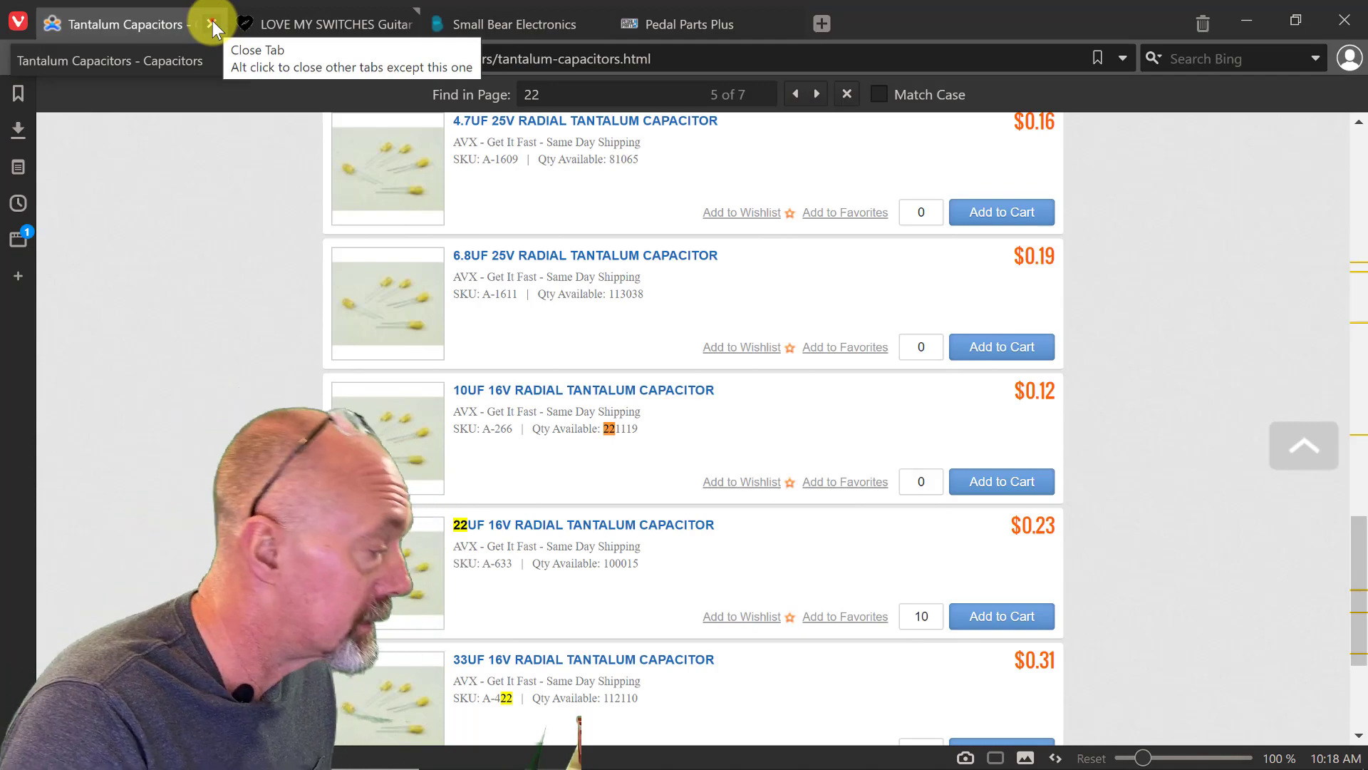
In Love My Switches, open the Taiway SPDT On-On PCB-mount long-shaft switch from SPDT Toggle Switches.
{"action": "left_click", "coordinate": [212, 20]}
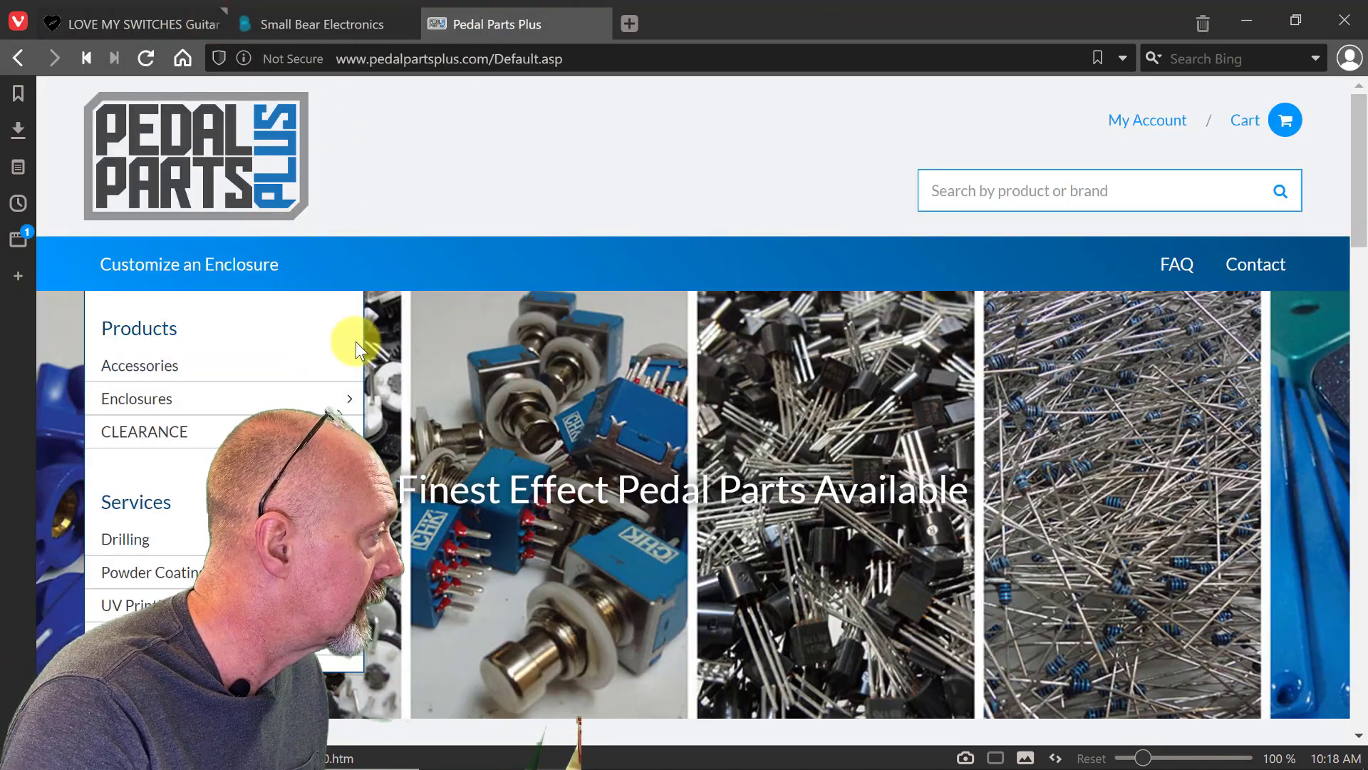
{"action": "left_click", "coordinate": [109, 19]}
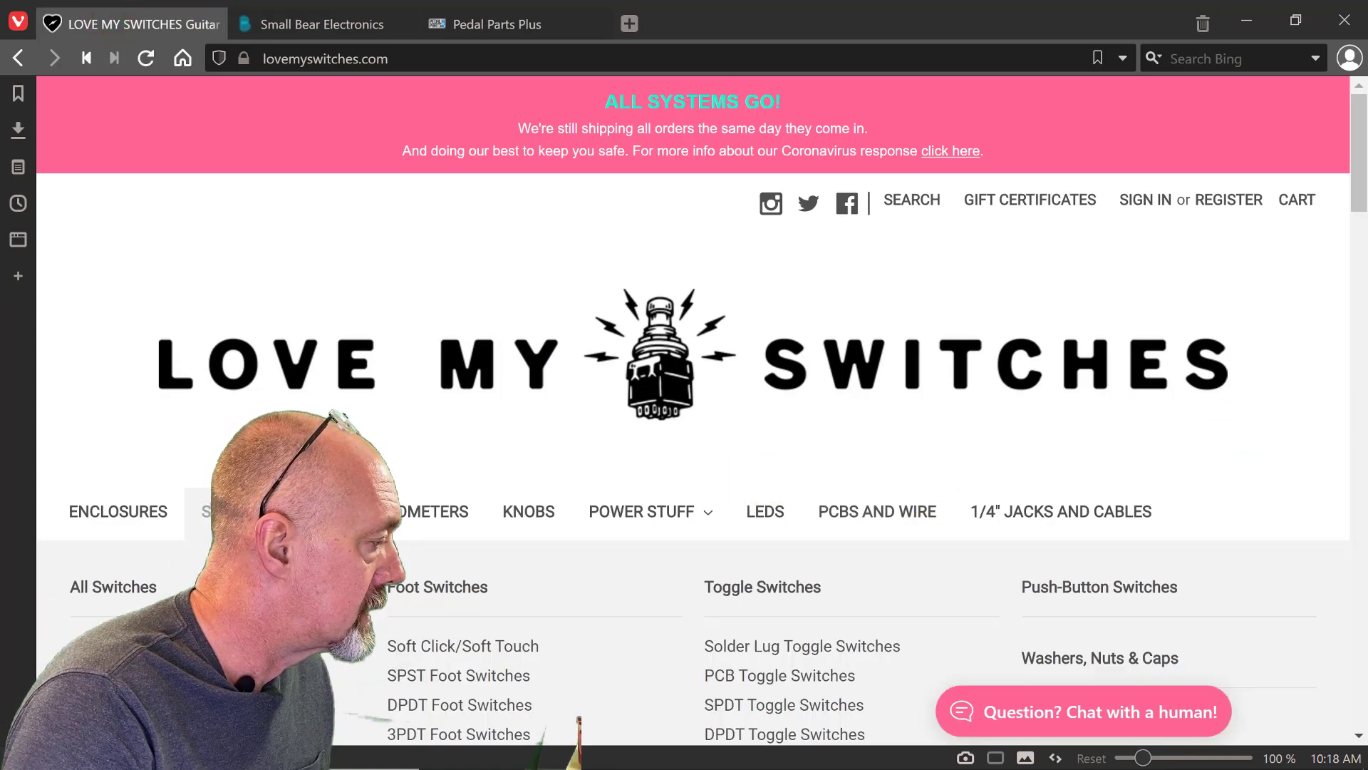
{"action": "scroll", "coordinate": [779, 211], "scroll_direction": "down", "scroll_amount": 6}
{"action": "left_click", "coordinate": [764, 180]}
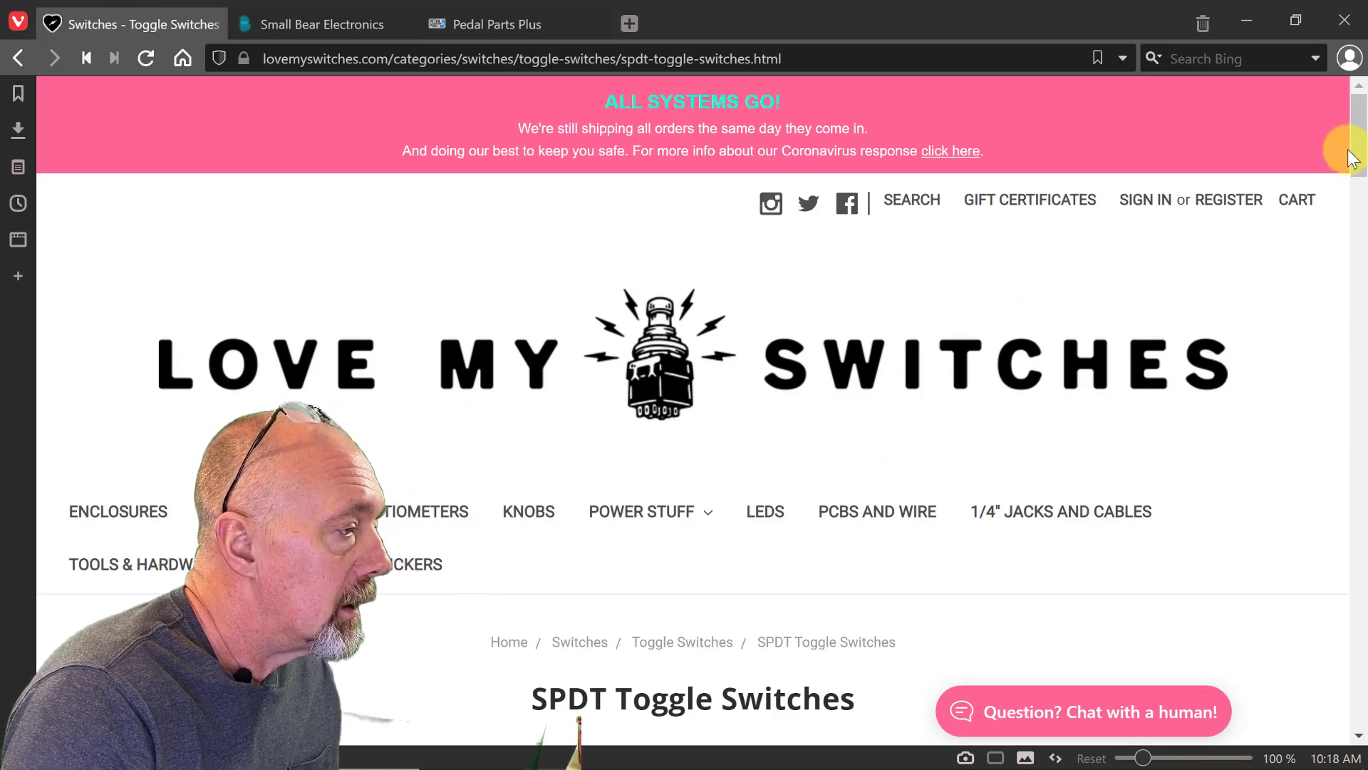
{"action": "left_click_drag", "start_coordinate": [1360, 160], "coordinate": [1360, 269]}
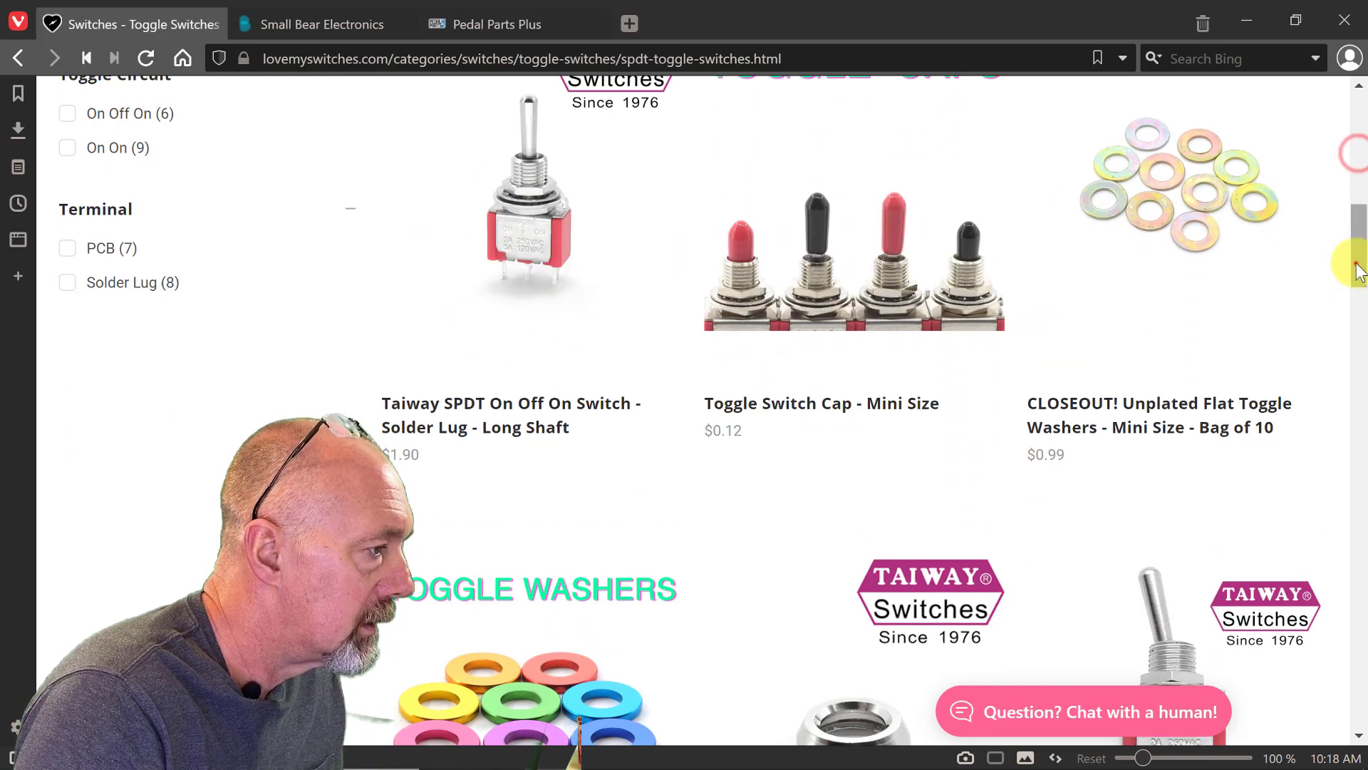
{"action": "left_click_drag", "start_coordinate": [1358, 271], "coordinate": [1361, 324]}
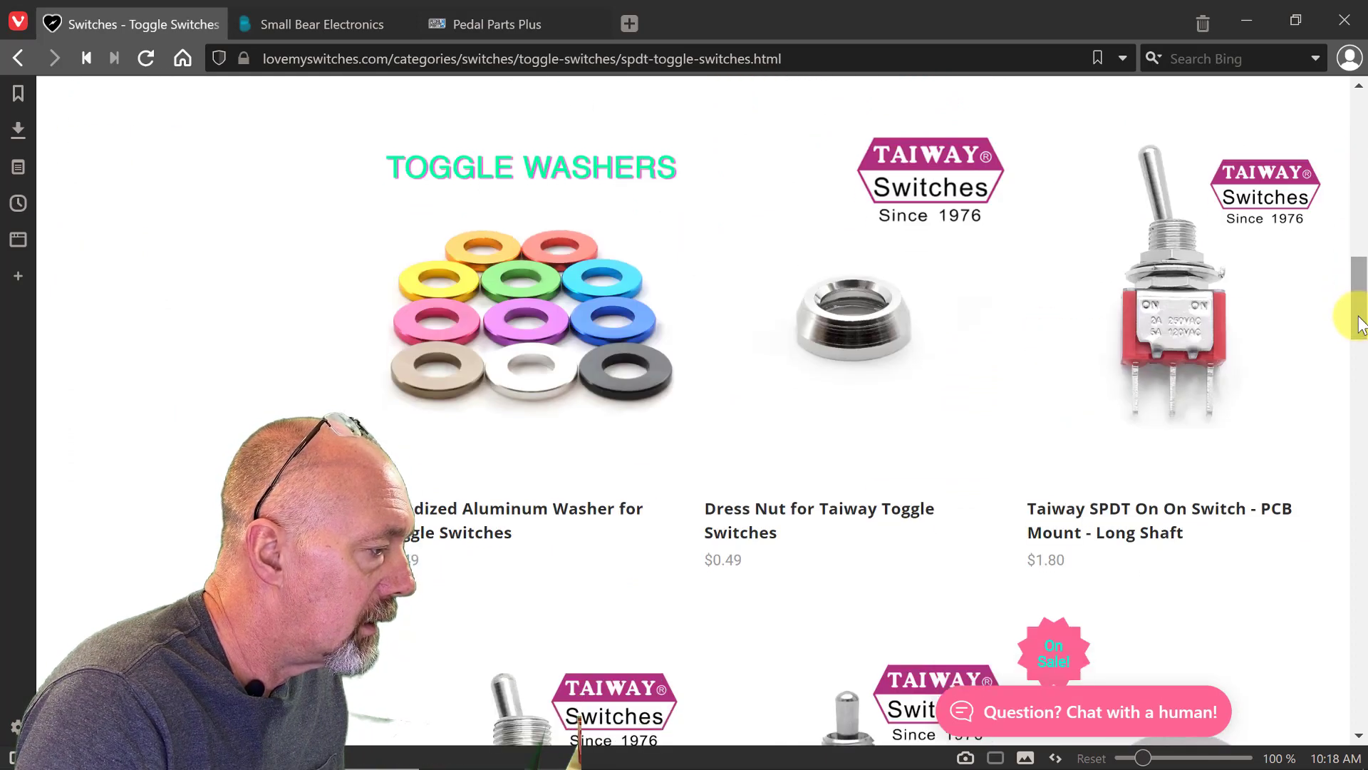
{"action": "left_click", "coordinate": [1152, 511]}
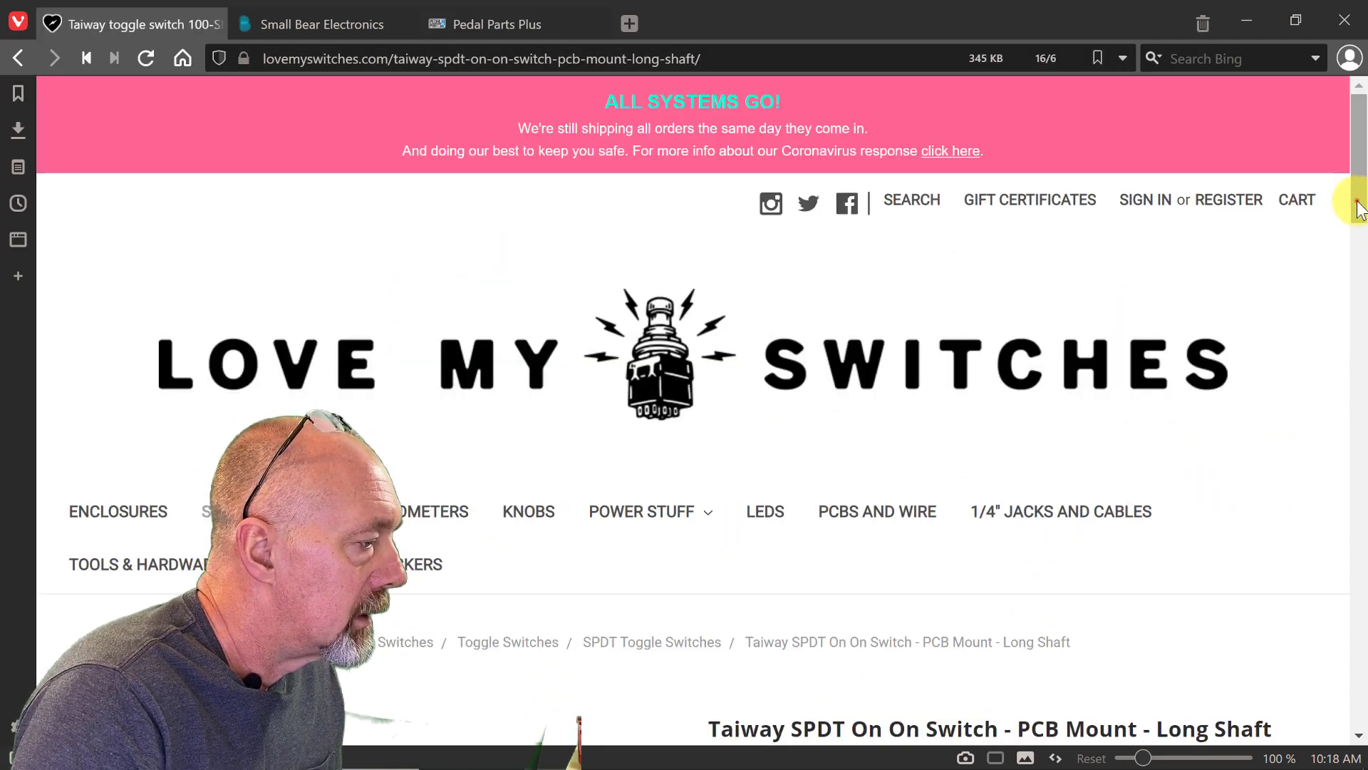
{"action": "left_click_drag", "start_coordinate": [1359, 208], "coordinate": [1359, 332]}
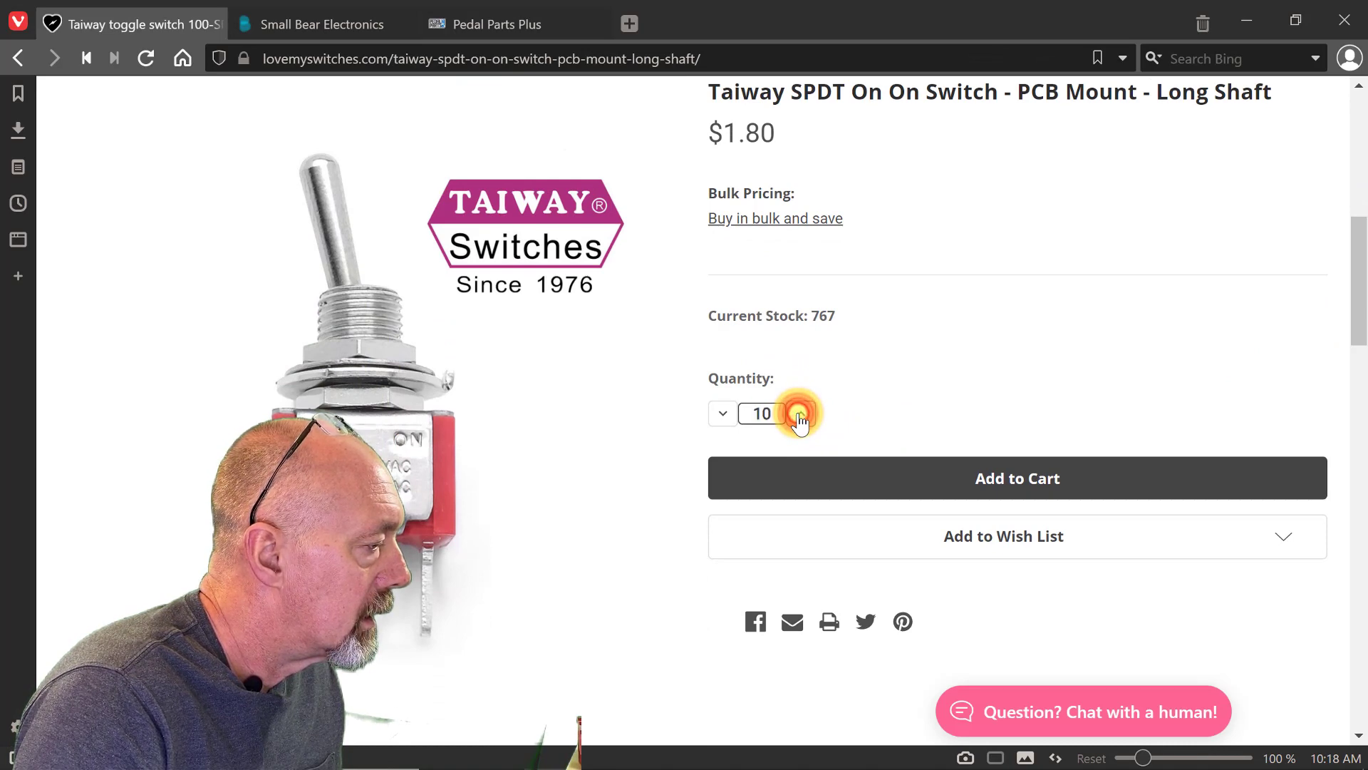
Add ten Taiway SPDT On-On switches to the cart, bringing the subtotal to $17.50.
{"action": "left_click", "coordinate": [994, 485]}
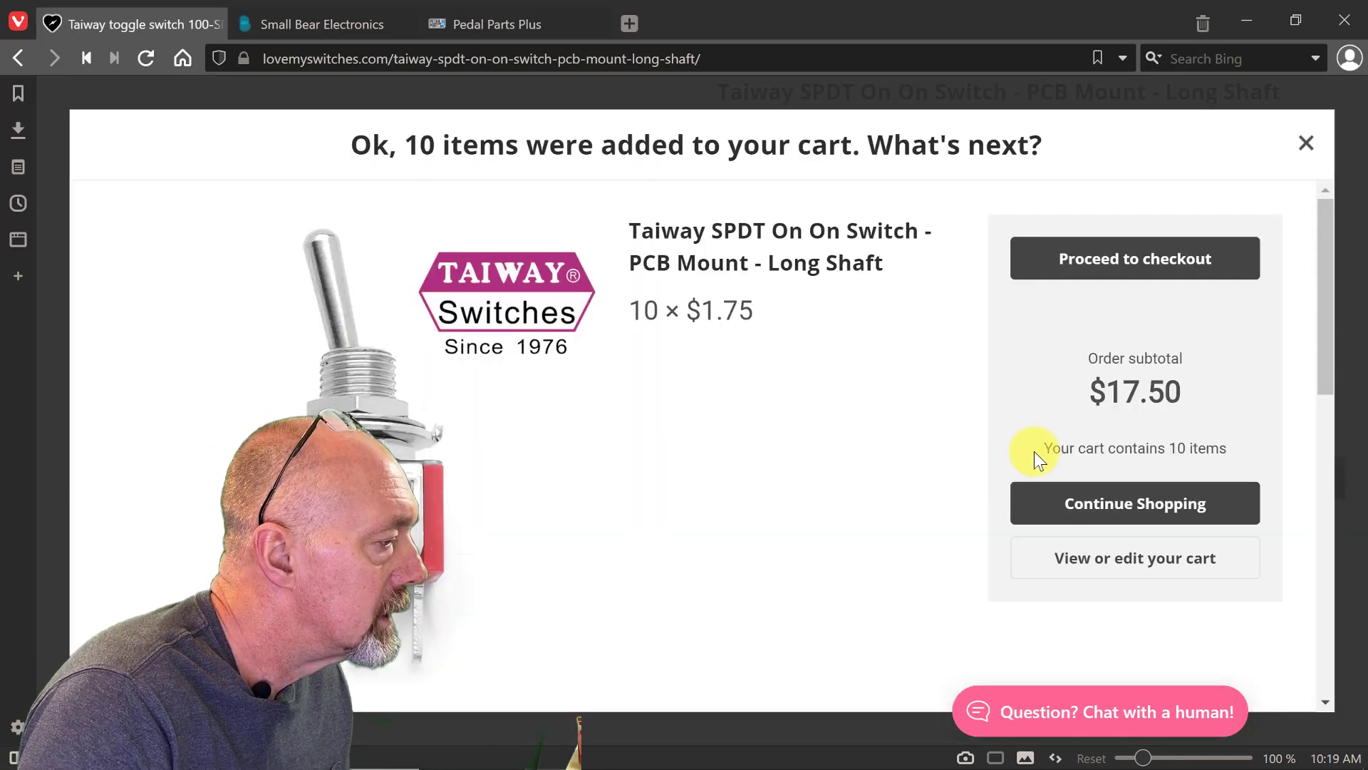